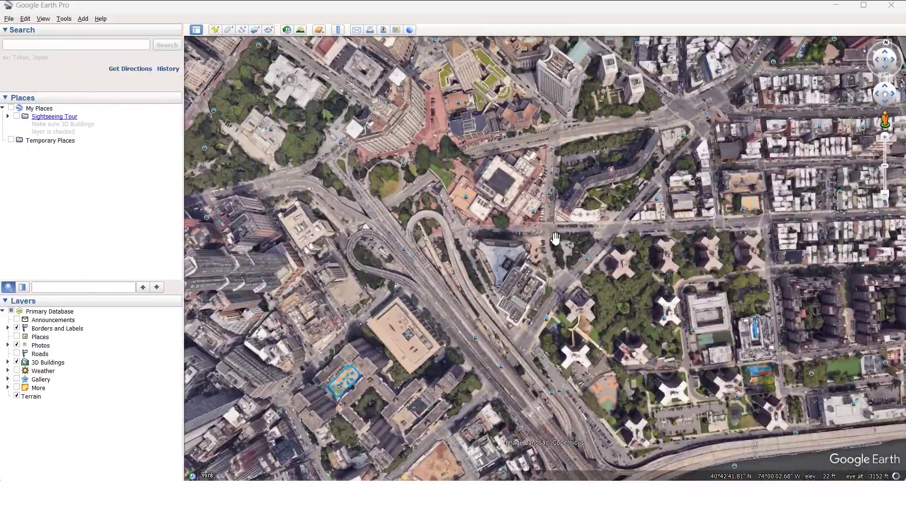
Measure the width of the red sidewalk beside the parked trucks with a ruler line in meters.
{"action": "scroll", "coordinate": [509, 218], "scroll_direction": "up", "scroll_amount": 5}
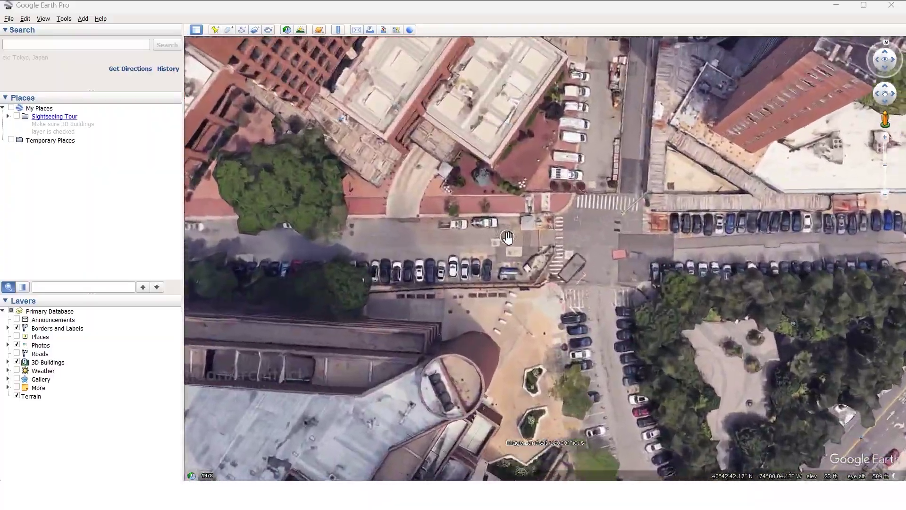
{"action": "scroll", "coordinate": [512, 222], "scroll_direction": "up", "scroll_amount": 3}
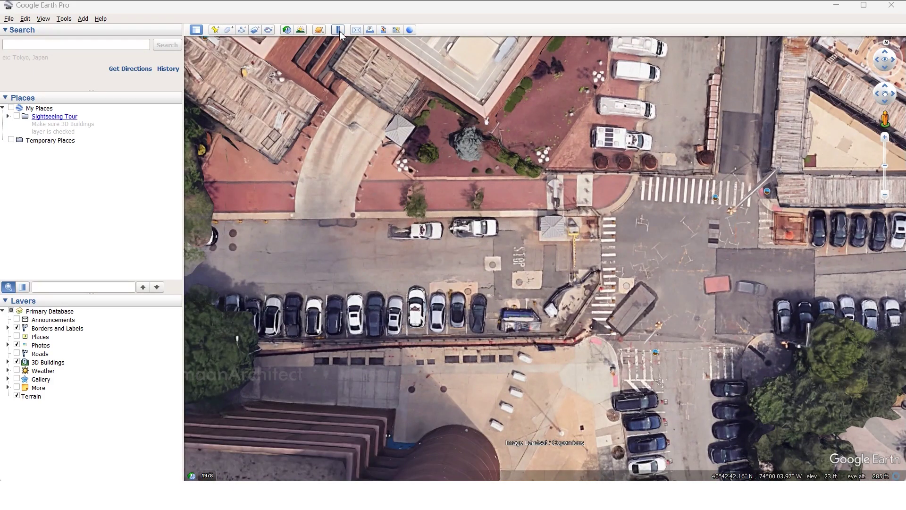
{"action": "left_click", "coordinate": [339, 31]}
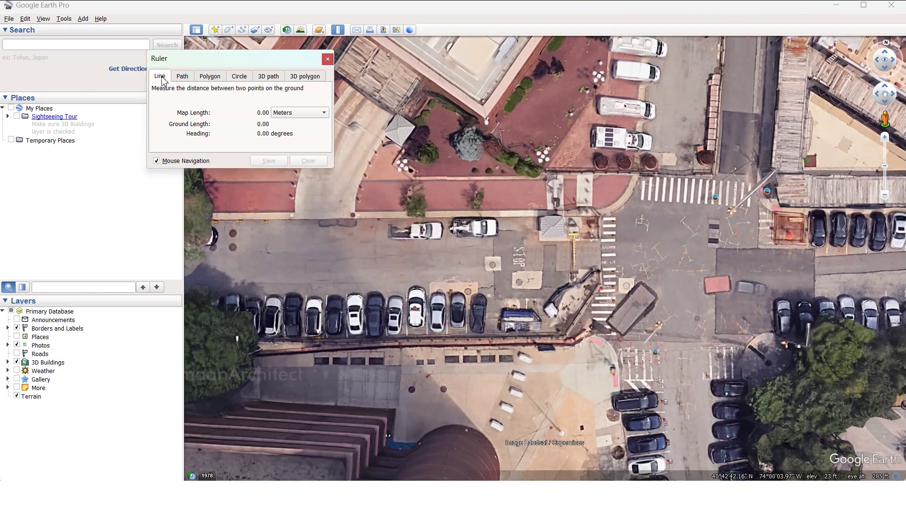
{"action": "left_click", "coordinate": [301, 113]}
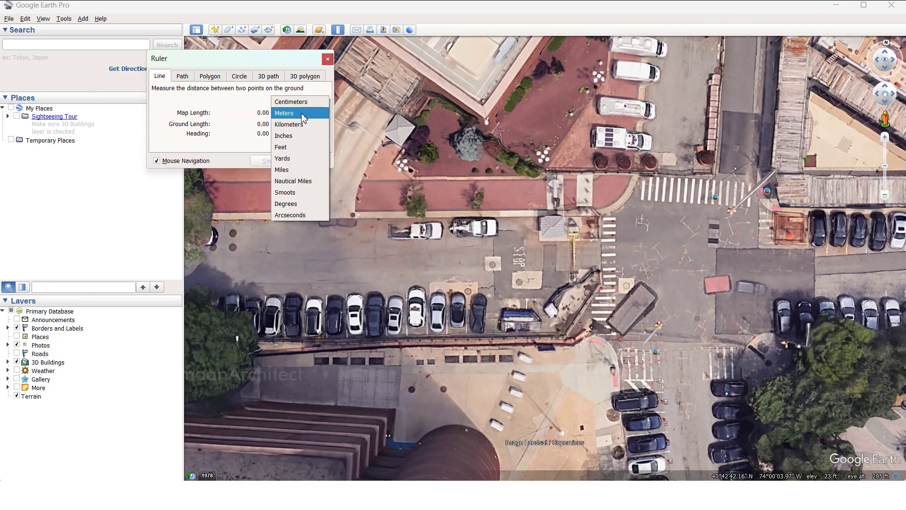
{"action": "left_click", "coordinate": [303, 117]}
{"action": "scroll", "coordinate": [452, 186], "scroll_direction": "up", "scroll_amount": 2}
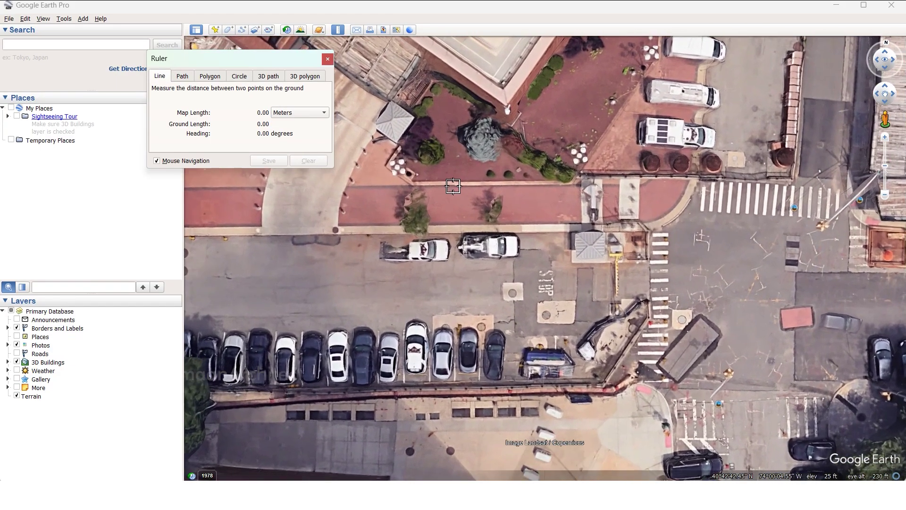
{"action": "left_click_drag", "start_coordinate": [455, 186], "coordinate": [453, 225]}
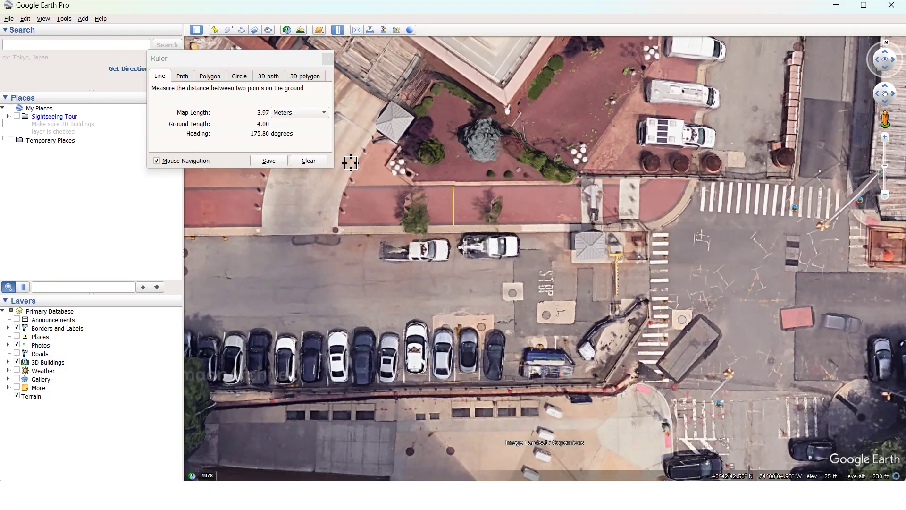
{"action": "left_click", "coordinate": [454, 226]}
Clear the ruler line and measure the sidewalk's width again closer to the street intersection.
{"action": "left_click_drag", "start_coordinate": [454, 226], "coordinate": [571, 186]}
{"action": "left_click", "coordinate": [308, 160]}
{"action": "left_click_drag", "start_coordinate": [442, 143], "coordinate": [461, 251]}
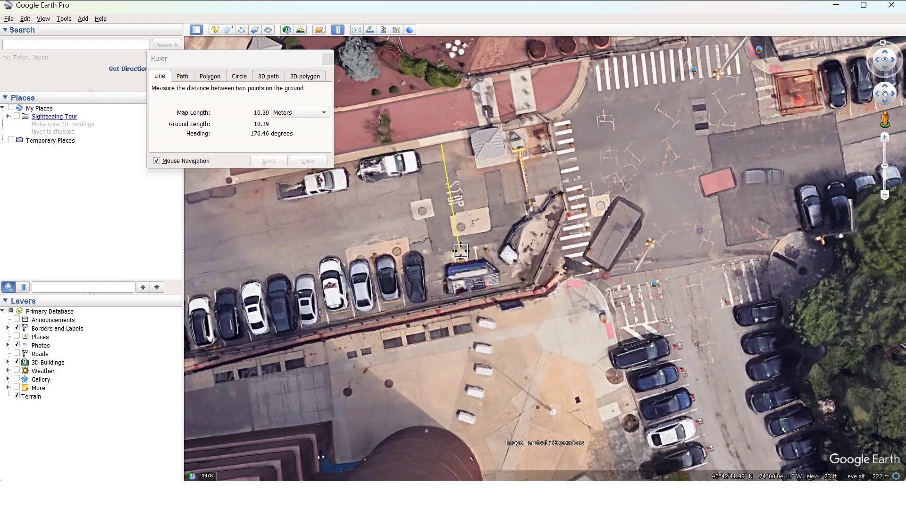
{"action": "left_click", "coordinate": [439, 138]}
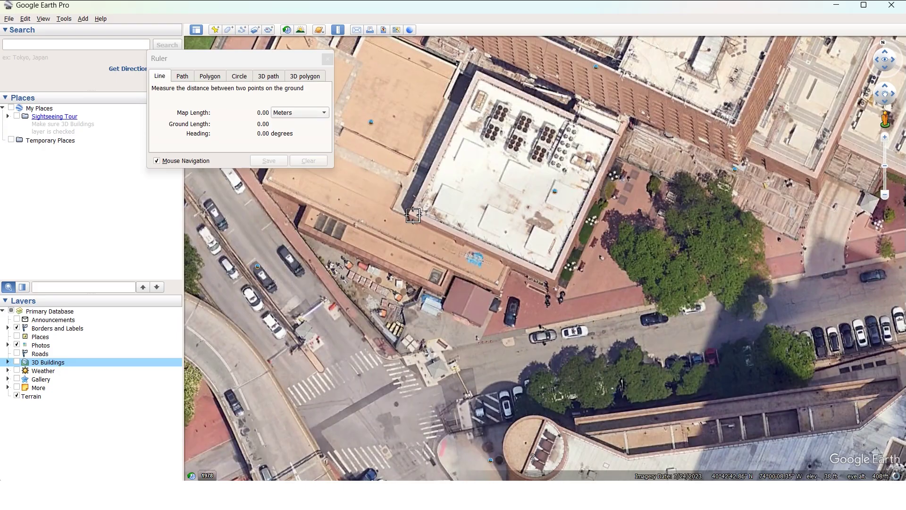
{"action": "left_click", "coordinate": [413, 214]}
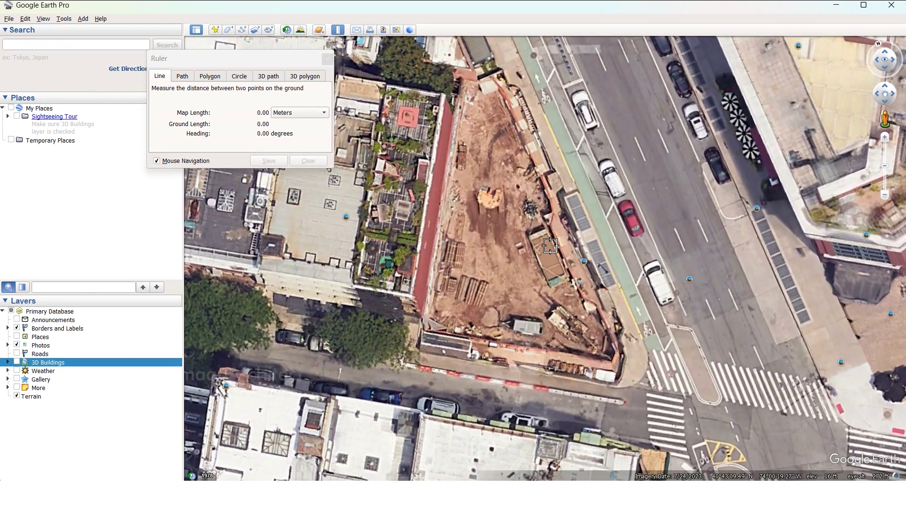
Measure the perimeter in meters and the area in square meters of the excavated corner lot by outlining it with a ruler polygon.
{"action": "left_click", "coordinate": [214, 77]}
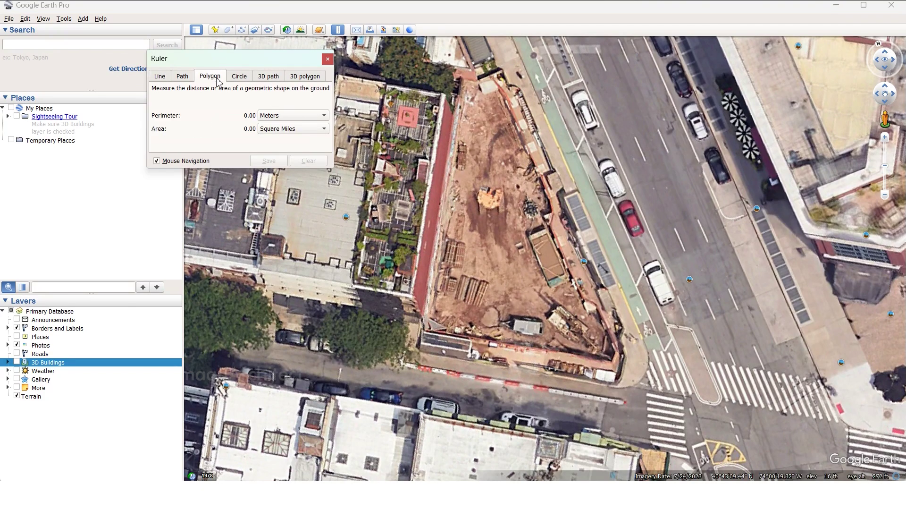
{"action": "left_click", "coordinate": [322, 117]}
{"action": "left_click", "coordinate": [304, 73]}
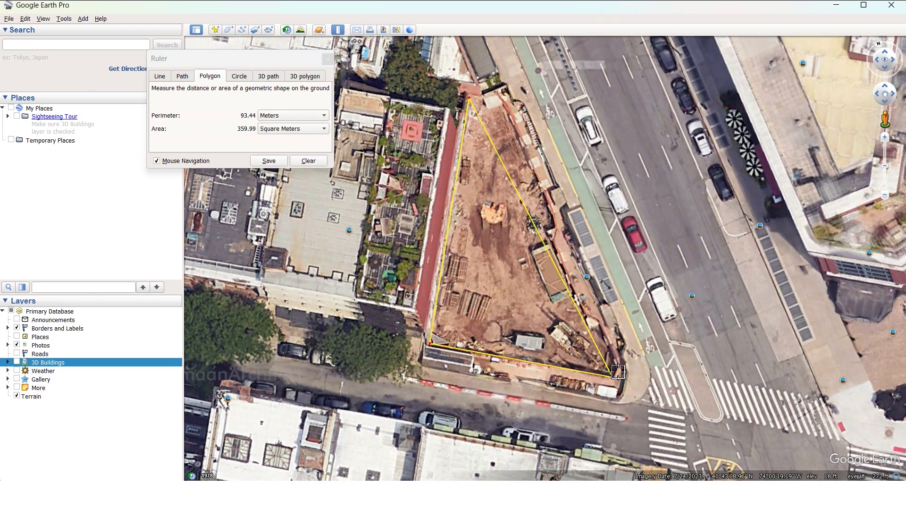
{"action": "left_click", "coordinate": [617, 366]}
{"action": "left_click", "coordinate": [503, 102]}
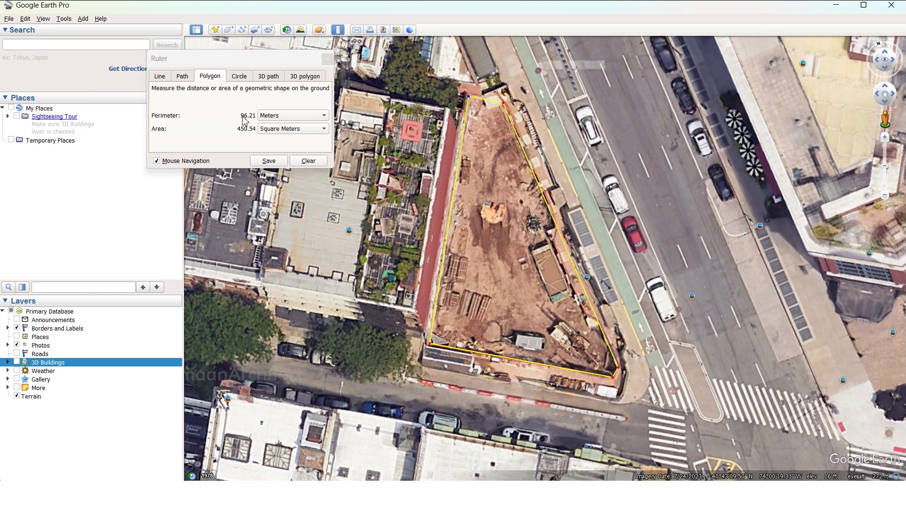
{"action": "left_click", "coordinate": [239, 140]}
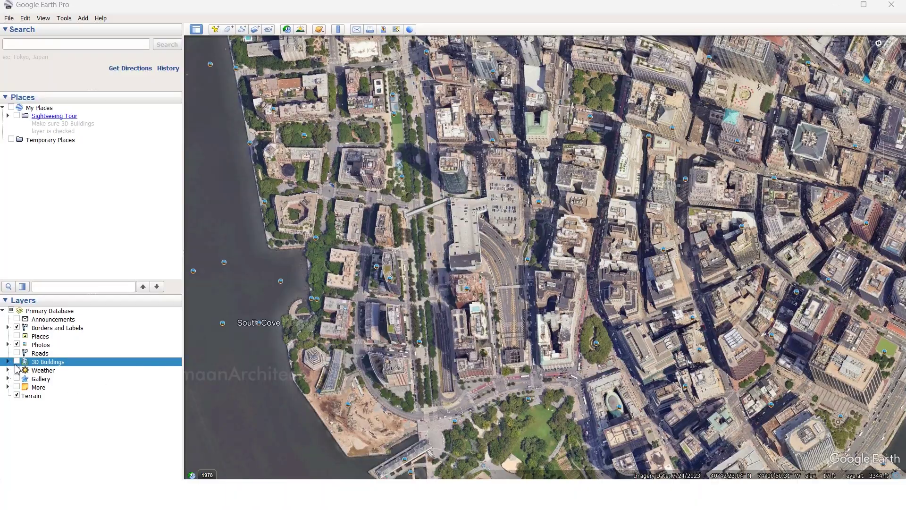
Turn on the 3D Buildings layer and bring the waterfront tower with the green pyramid roof into view.
{"action": "left_click", "coordinate": [16, 361]}
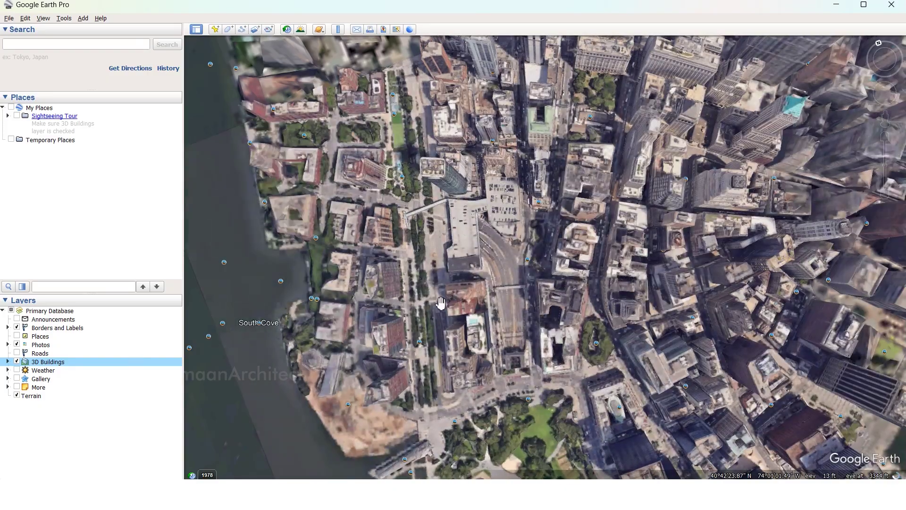
{"action": "scroll", "coordinate": [489, 248], "scroll_direction": "up", "scroll_amount": 5}
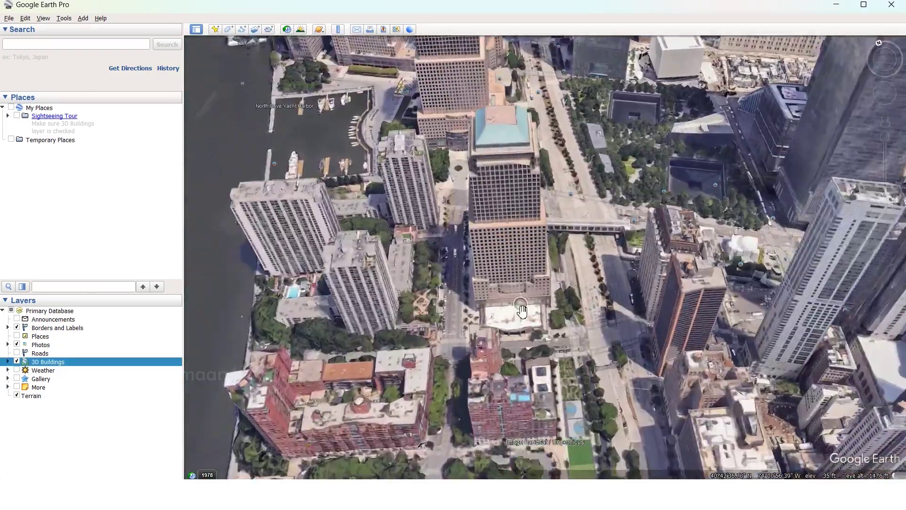
{"action": "scroll", "coordinate": [473, 353], "scroll_direction": "down", "scroll_amount": 3}
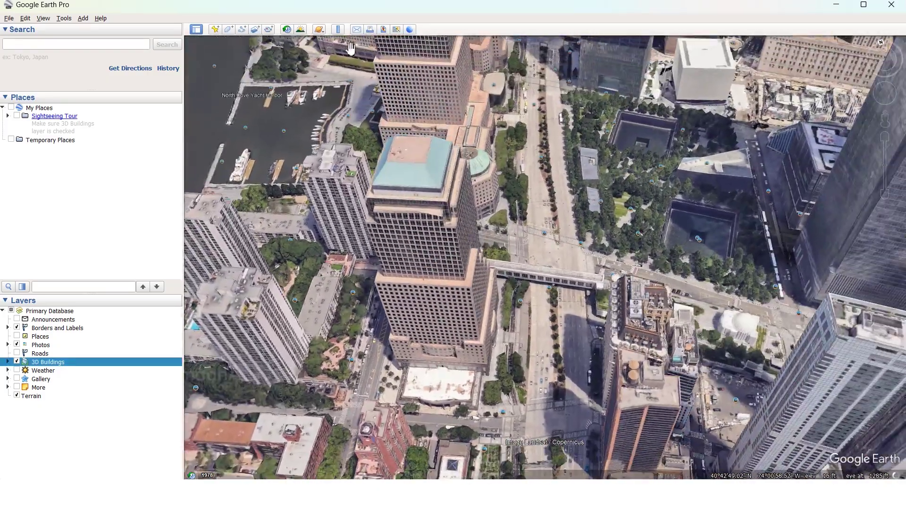
Try to measure the green-roofed tower's height from its base with a 3D path ruler in meters, then close the ruler.
{"action": "left_click", "coordinate": [338, 29]}
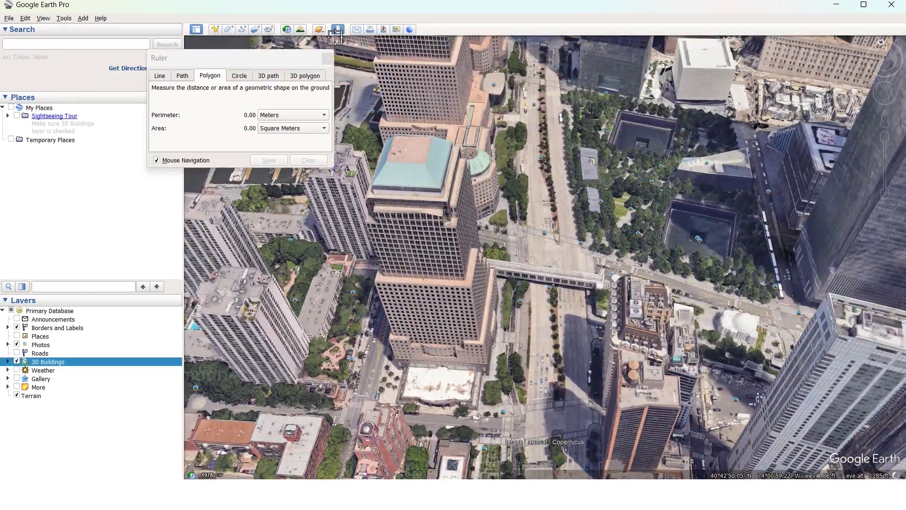
{"action": "left_click", "coordinate": [273, 80]}
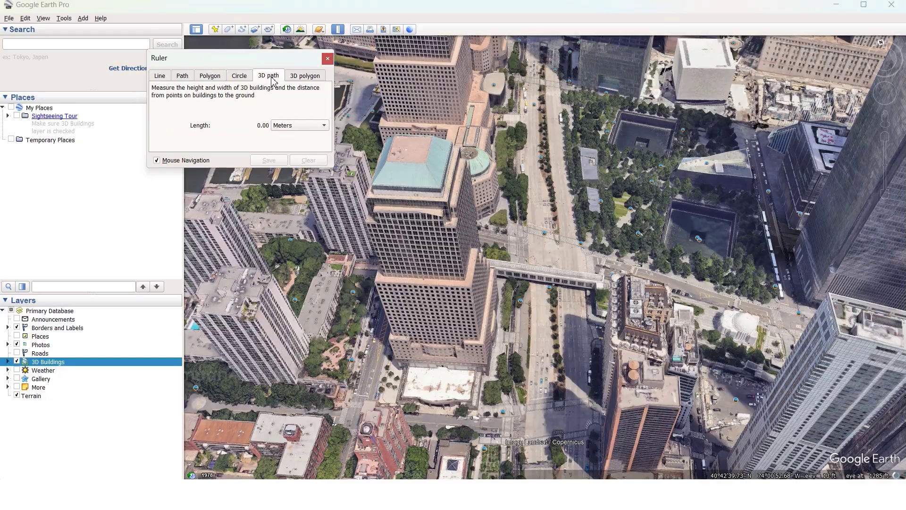
{"action": "left_click", "coordinate": [314, 128]}
{"action": "left_click", "coordinate": [307, 126]}
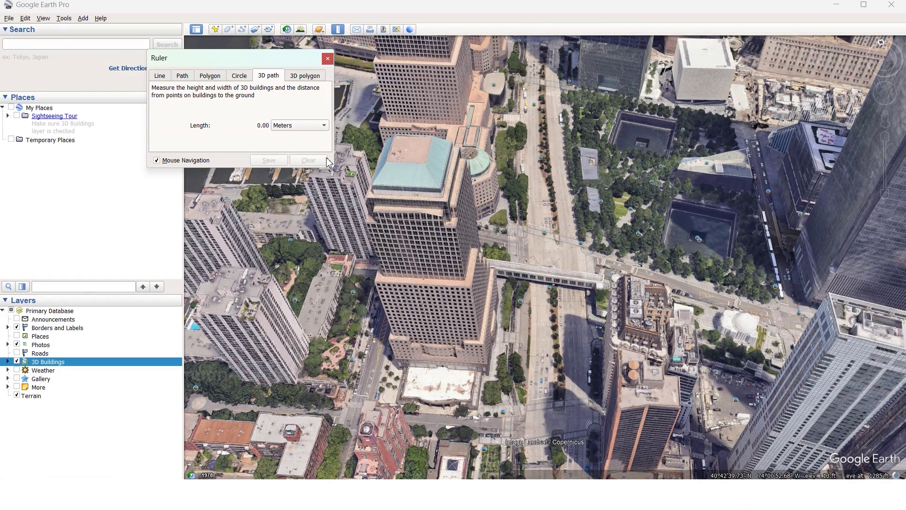
{"action": "left_click", "coordinate": [488, 376]}
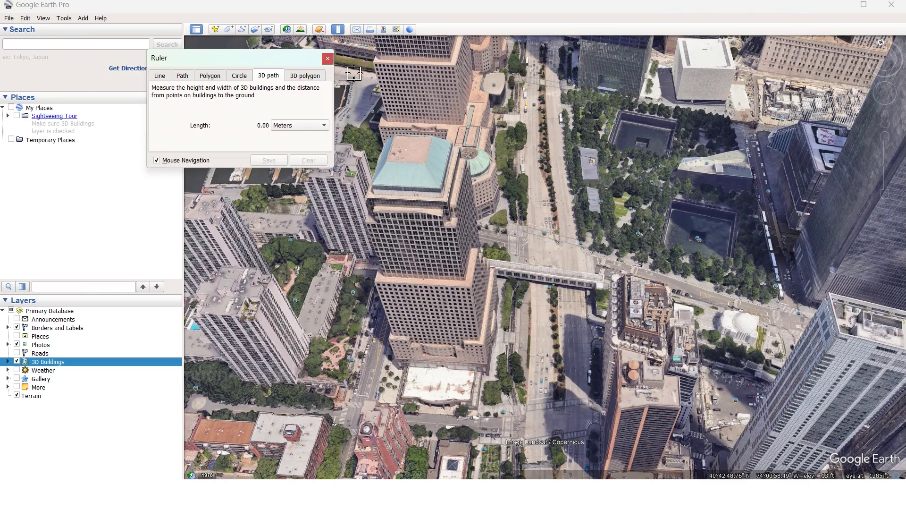
{"action": "left_click", "coordinate": [327, 58]}
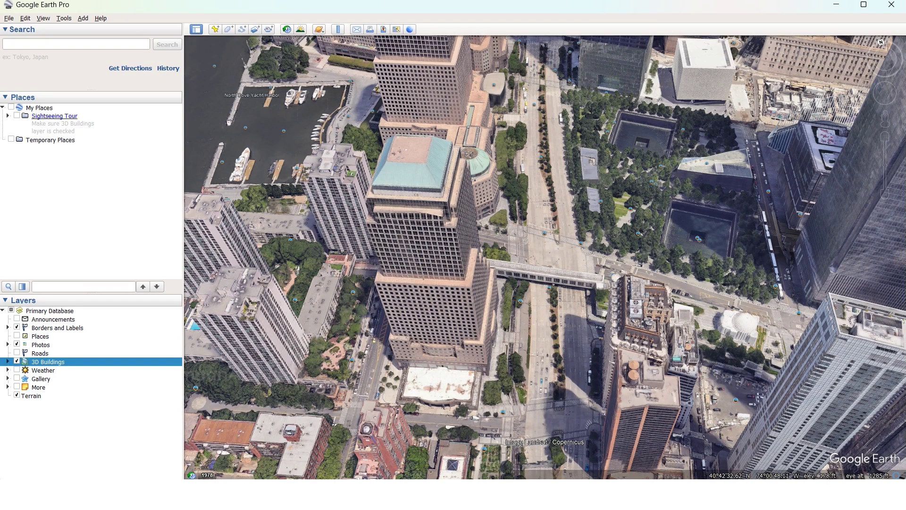
Read the elevation at the tower's roof edge and at its base, and subtract the 16 ft ground elevation to get its height.
{"action": "scroll", "coordinate": [436, 203], "scroll_direction": "up", "scroll_amount": 3}
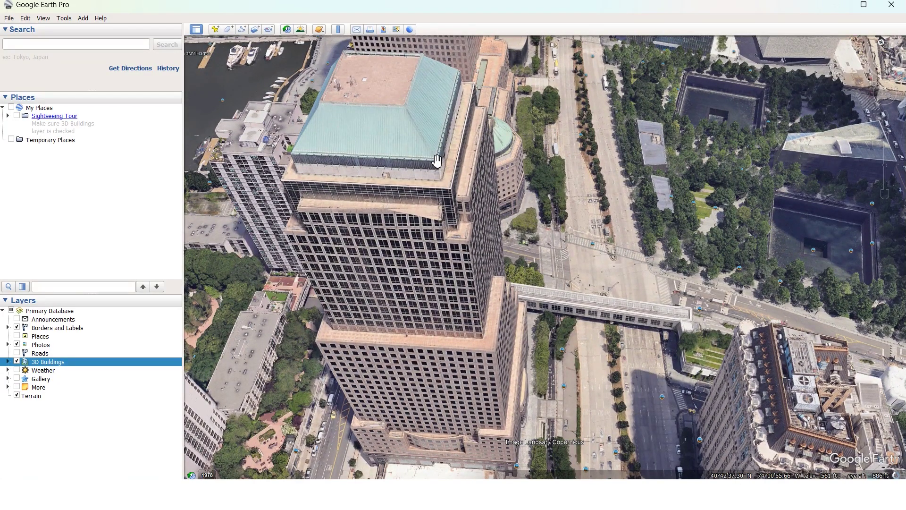
{"action": "scroll", "coordinate": [507, 411], "scroll_direction": "up", "scroll_amount": 3}
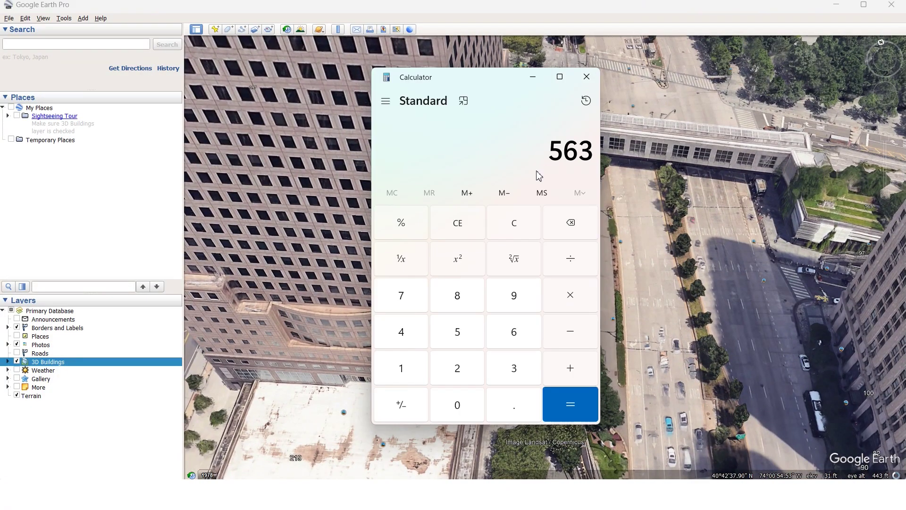
{"action": "type", "text": "-16"}
{"action": "key", "text": "Return"}
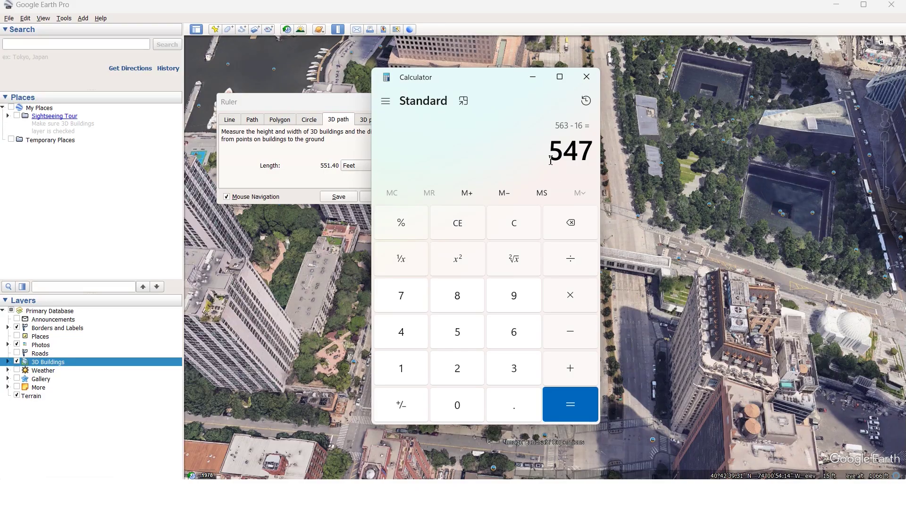
{"action": "left_click_drag", "start_coordinate": [507, 85], "coordinate": [561, 87]}
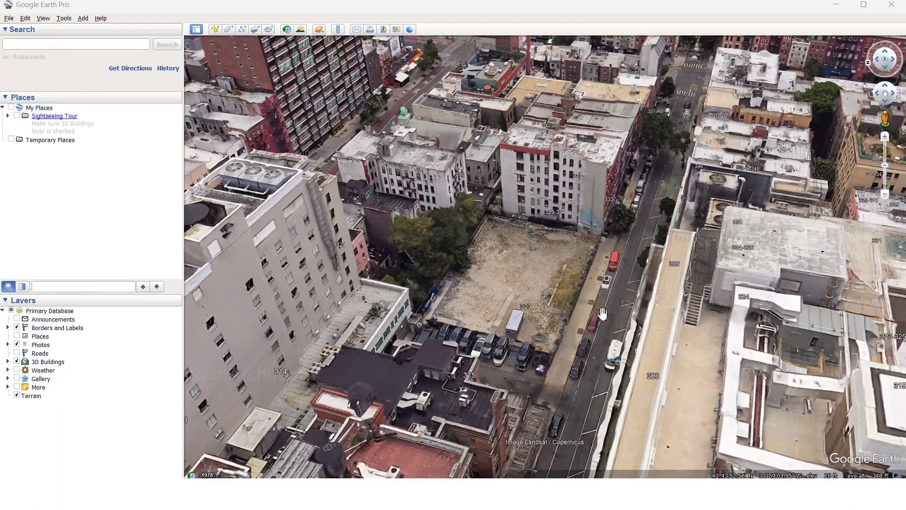
Add a polygon named Volume that outlines the four corners of the vacant lot beside the street.
{"action": "middle_click_drag", "start_coordinate": [546, 291], "coordinate": [540, 224]}
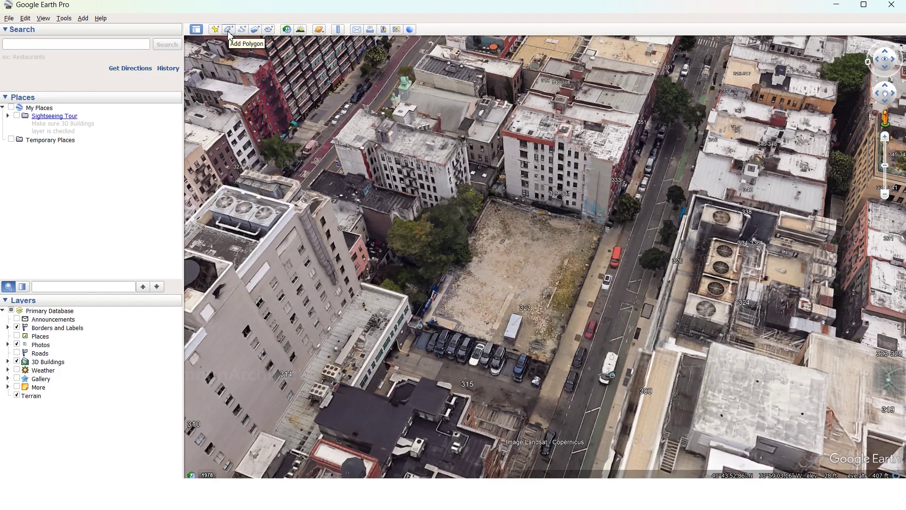
{"action": "left_click", "coordinate": [229, 30]}
{"action": "type", "text": "Volume"}
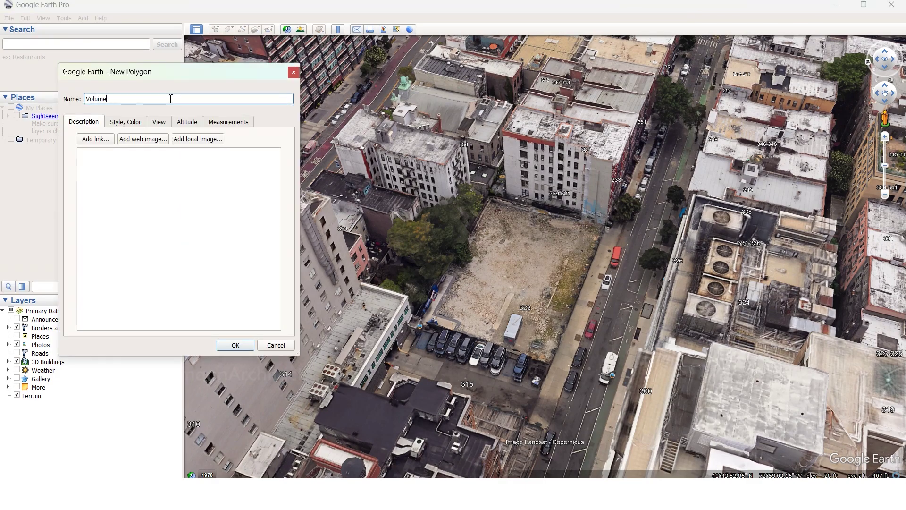
{"action": "left_click", "coordinate": [492, 201]}
{"action": "left_click", "coordinate": [432, 320]}
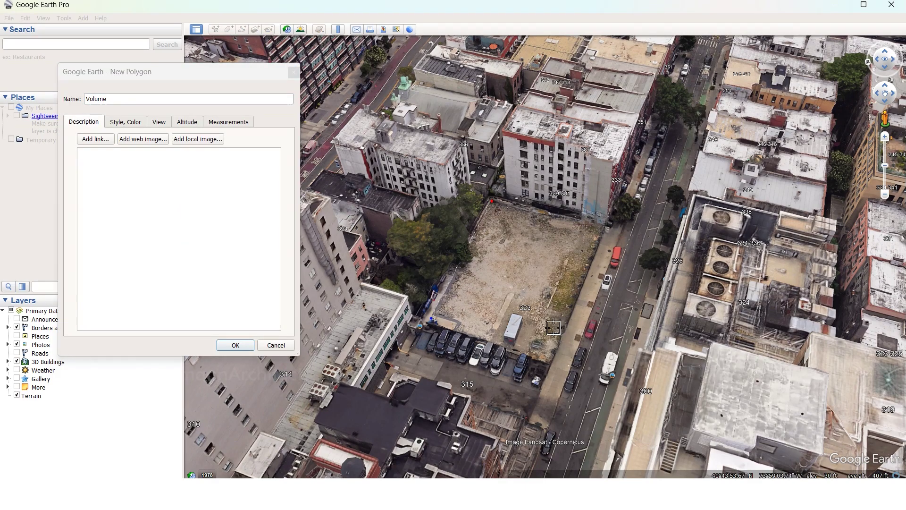
{"action": "left_click", "coordinate": [550, 359]}
{"action": "left_click", "coordinate": [599, 230]}
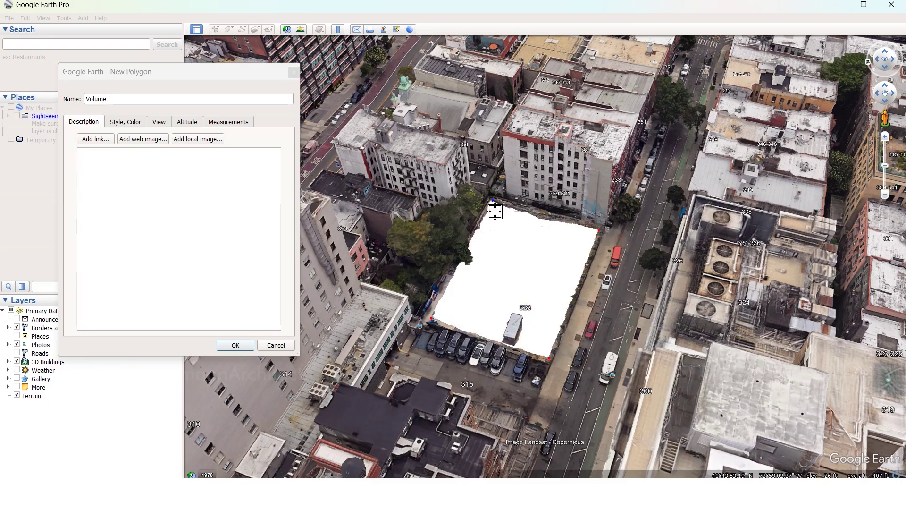
Set the polygon's altitude to 12 m relative to ground and extend its sides to the ground.
{"action": "left_click", "coordinate": [187, 122]}
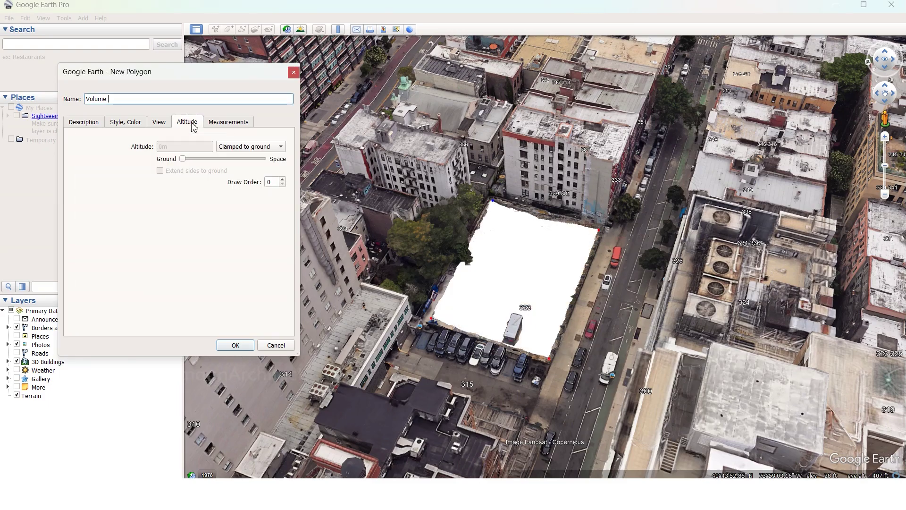
{"action": "left_click", "coordinate": [280, 149]}
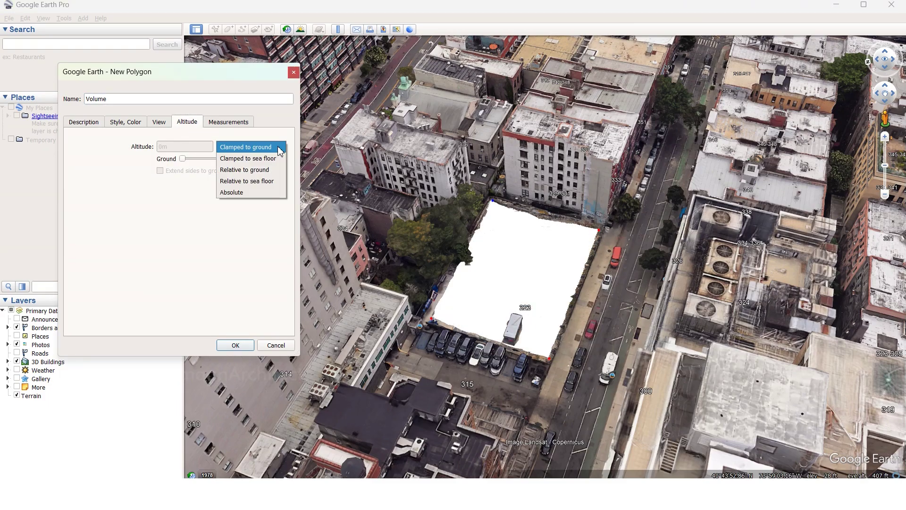
{"action": "left_click", "coordinate": [267, 170]}
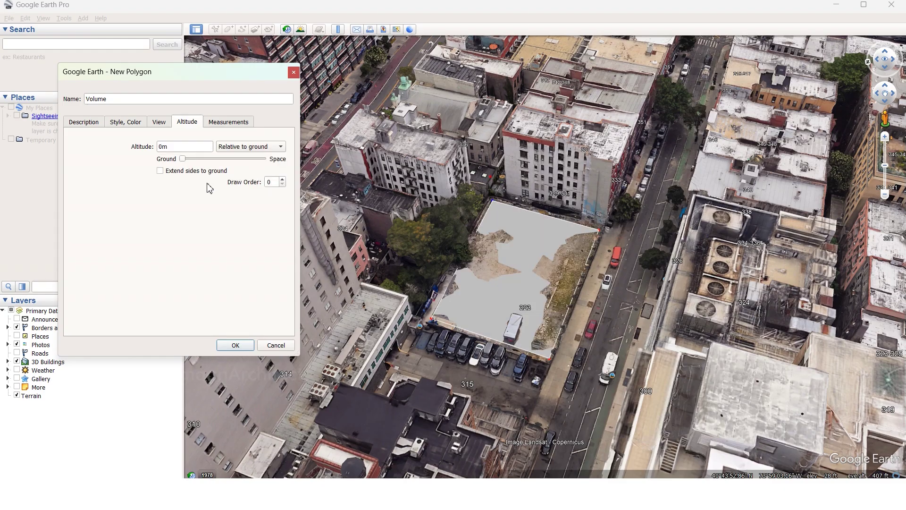
{"action": "left_click", "coordinate": [163, 170]}
{"action": "left_click_drag", "start_coordinate": [180, 148], "coordinate": [158, 148]}
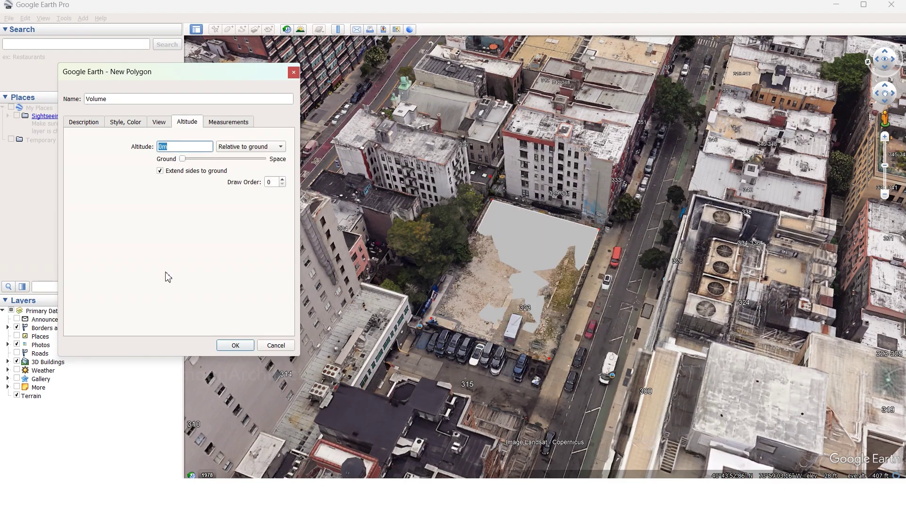
{"action": "type", "text": "12"}
{"action": "key", "text": "Return"}
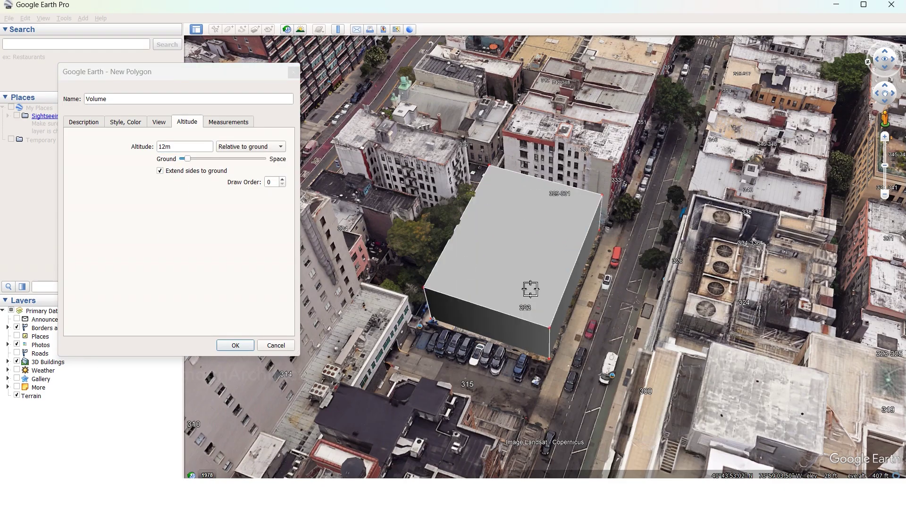
Give the polygon's area a pinkish-red fill with reduced opacity and save the polygon.
{"action": "left_click", "coordinate": [124, 123]}
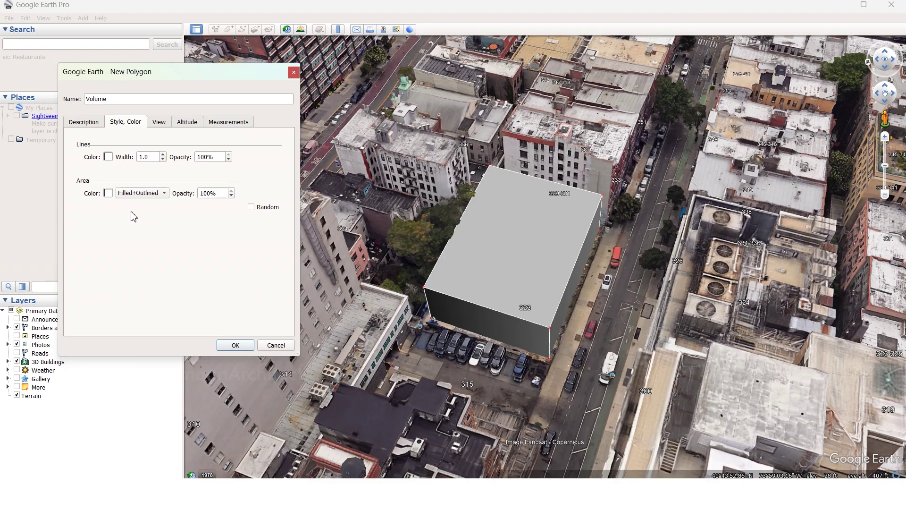
{"action": "left_click", "coordinate": [109, 194]}
{"action": "left_click", "coordinate": [107, 192]}
{"action": "left_click", "coordinate": [238, 312]}
{"action": "left_click", "coordinate": [109, 194]}
{"action": "left_click", "coordinate": [106, 182]}
{"action": "left_click", "coordinate": [238, 311]}
{"action": "left_click", "coordinate": [231, 195]}
{"action": "left_click", "coordinate": [232, 196]}
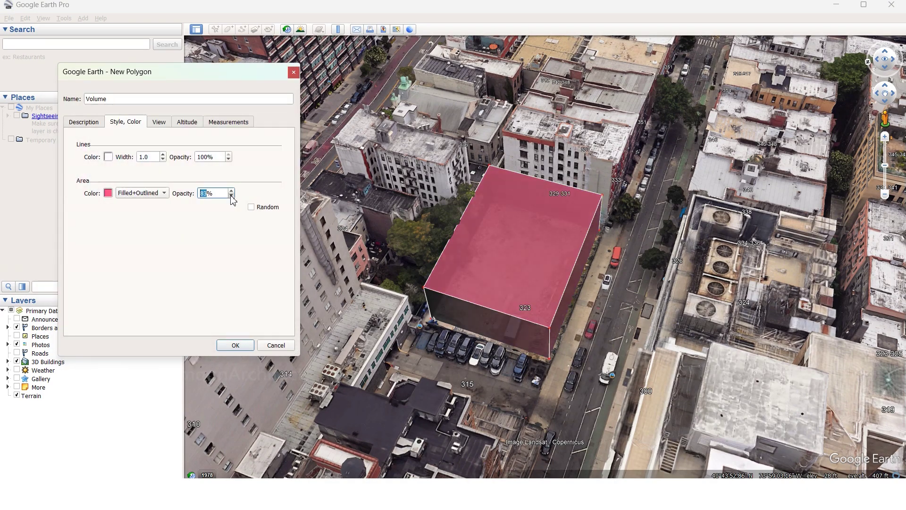
{"action": "left_click", "coordinate": [246, 348]}
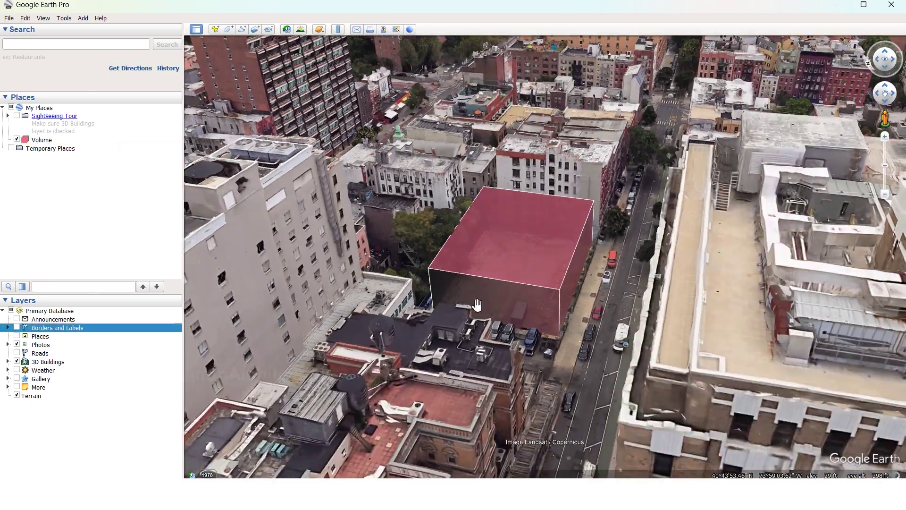
Examine the finished Volume polygon on the vacant lot from several sides and heights.
{"action": "middle_click_drag", "start_coordinate": [477, 305], "coordinate": [649, 305]}
{"action": "left_click_drag", "start_coordinate": [649, 306], "coordinate": [797, 302]}
{"action": "middle_click_drag", "start_coordinate": [798, 302], "coordinate": [812, 293]}
{"action": "scroll", "coordinate": [449, 224], "scroll_direction": "down", "scroll_amount": 2}
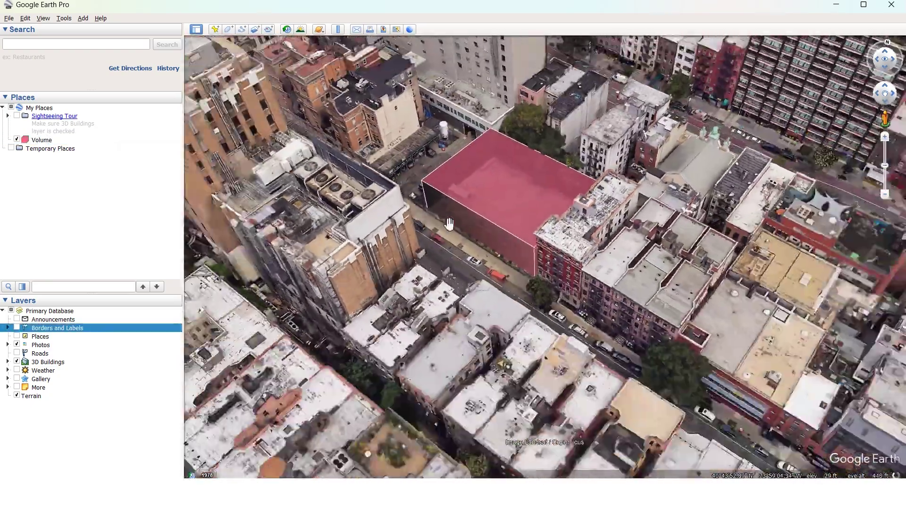
{"action": "middle_click_drag", "start_coordinate": [449, 224], "coordinate": [500, 205]}
{"action": "left_click_drag", "start_coordinate": [385, 151], "coordinate": [425, 260]}
{"action": "middle_click_drag", "start_coordinate": [425, 259], "coordinate": [395, 173]}
{"action": "left_click_drag", "start_coordinate": [395, 172], "coordinate": [449, 287]}
{"action": "middle_click_drag", "start_coordinate": [448, 287], "coordinate": [417, 255]}
{"action": "scroll", "coordinate": [417, 254], "scroll_direction": "down", "scroll_amount": 3}
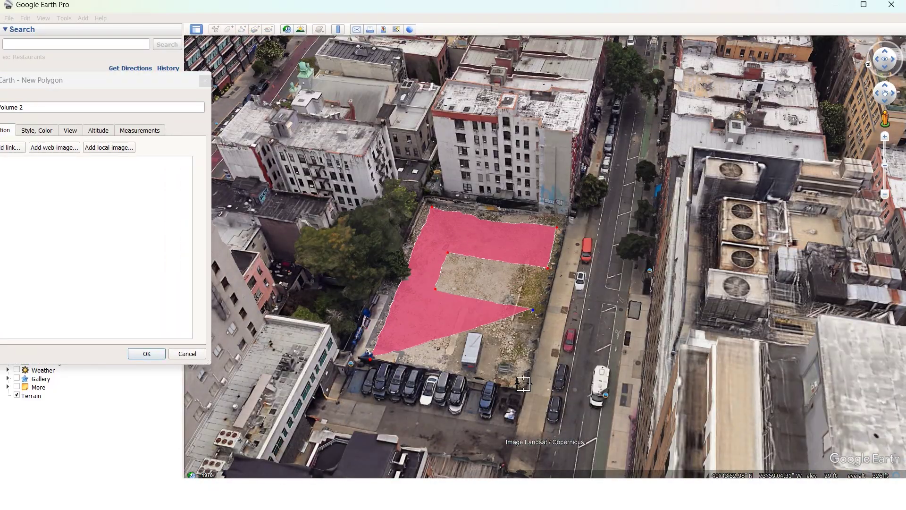
Finish outlining a C-shaped polygon named Volume 2 on the vacant lot and set its altitude to 12 m relative to ground with extended sides.
{"action": "left_click", "coordinate": [523, 383]}
{"action": "left_click", "coordinate": [99, 131]}
{"action": "left_click_drag", "start_coordinate": [113, 81], "coordinate": [151, 83]}
{"action": "left_click", "coordinate": [202, 156]}
{"action": "left_click", "coordinate": [203, 180]}
{"action": "double_click", "coordinate": [114, 156]}
{"action": "type", "text": "12"}
{"action": "left_click", "coordinate": [136, 181]}
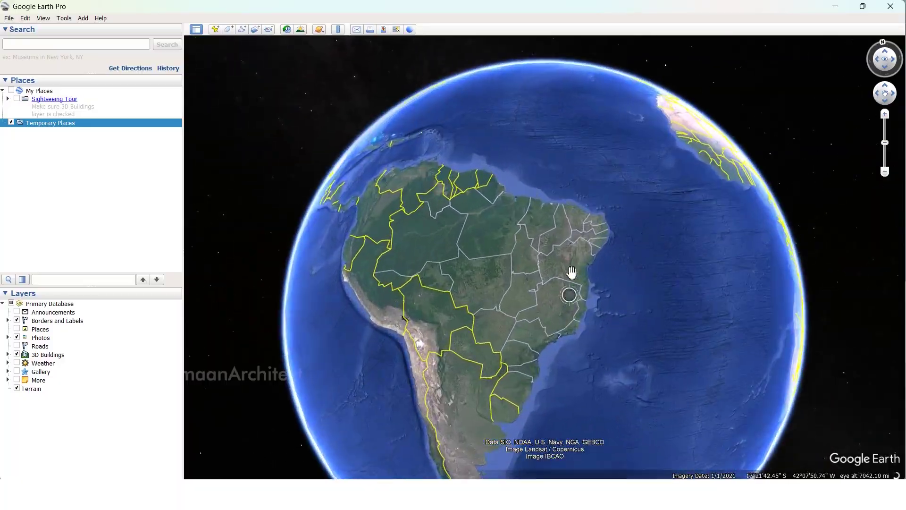
Add a path named Elevation Profile 1 across the São Francisco River, from the hills southeast of Incaibro to northwest of Pau Branco.
{"action": "scroll", "coordinate": [572, 272], "scroll_direction": "up", "scroll_amount": 10}
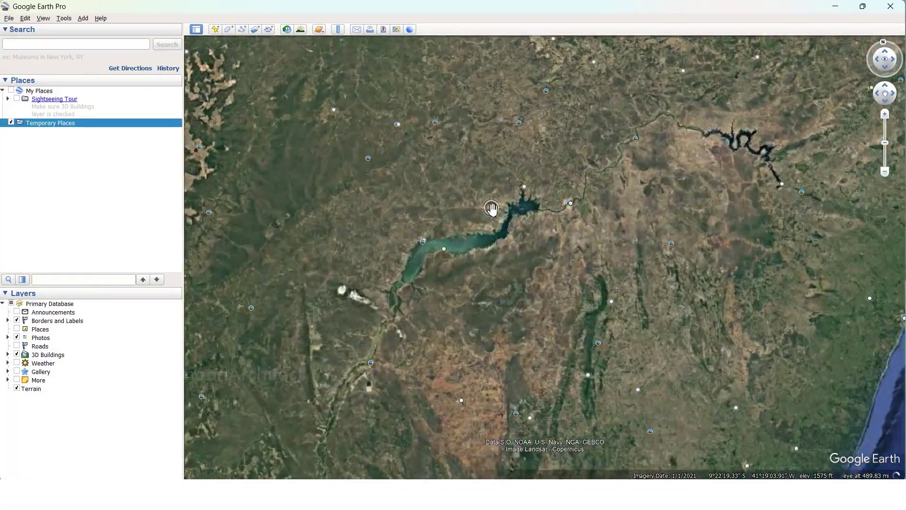
{"action": "scroll", "coordinate": [491, 207], "scroll_direction": "up", "scroll_amount": 5}
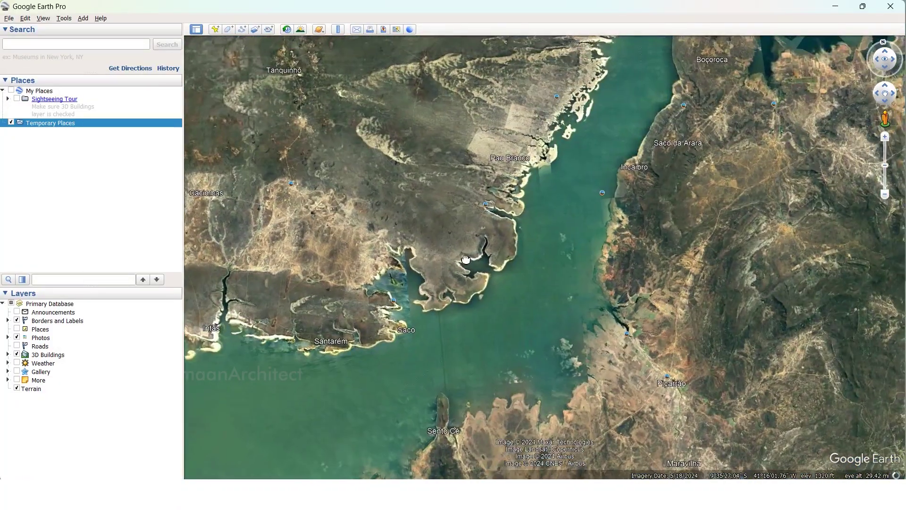
{"action": "left_click_drag", "start_coordinate": [465, 260], "coordinate": [451, 307]}
{"action": "scroll", "coordinate": [451, 307], "scroll_direction": "up", "scroll_amount": 1}
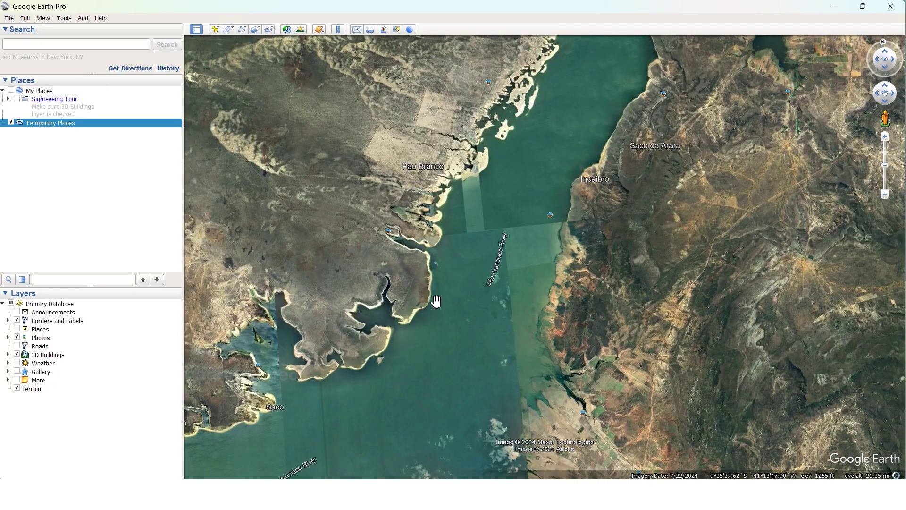
{"action": "left_click", "coordinate": [244, 34]}
{"action": "type", "text": "Elevation Profile 1"}
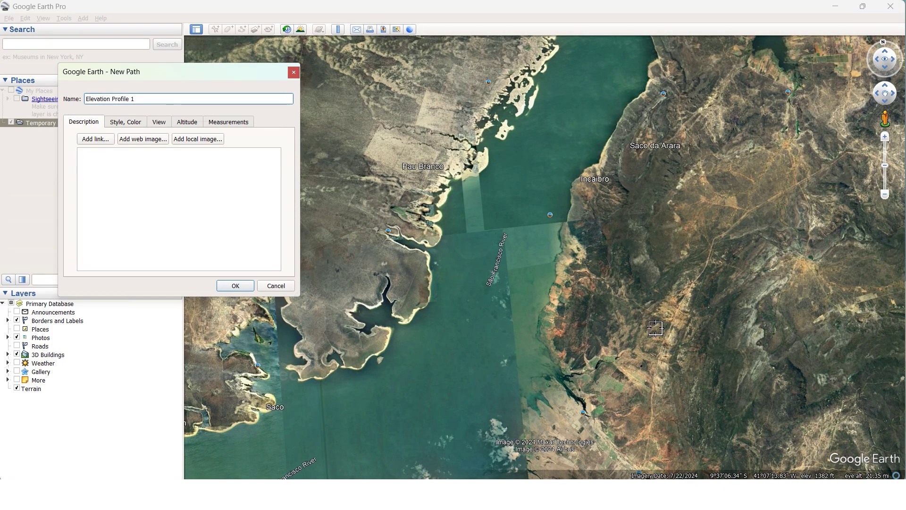
{"action": "scroll", "coordinate": [655, 329], "scroll_direction": "down", "scroll_amount": 3}
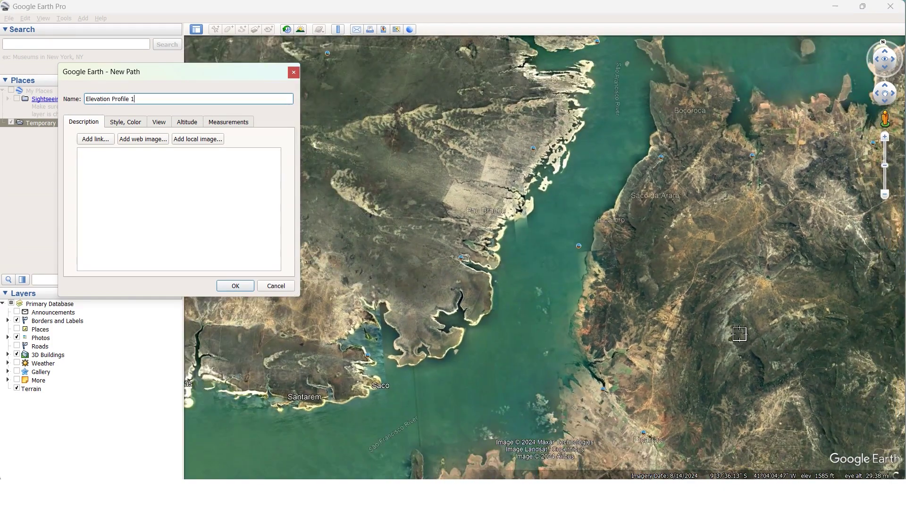
{"action": "left_click", "coordinate": [739, 333]}
{"action": "left_click", "coordinate": [409, 182]}
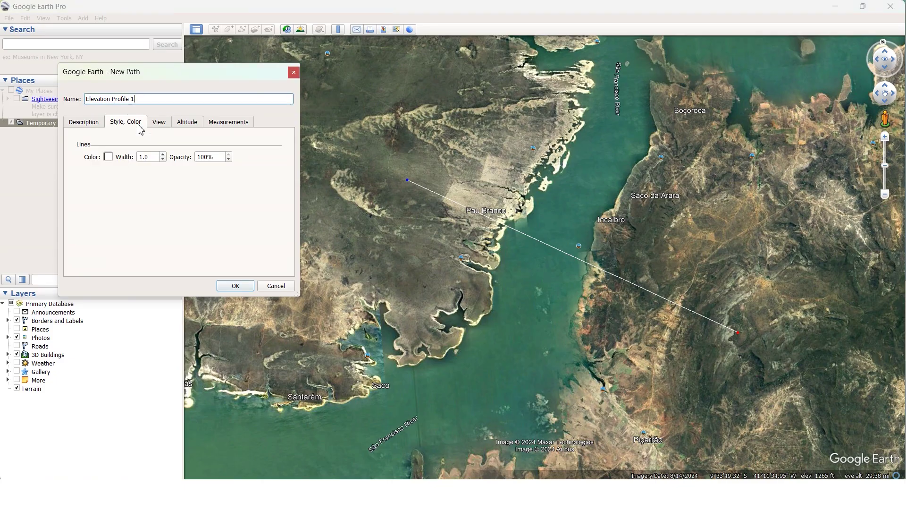
Give the path a red (#ff0000) line about 3.3 wide, save it and show its elevation profile.
{"action": "left_click", "coordinate": [108, 157]}
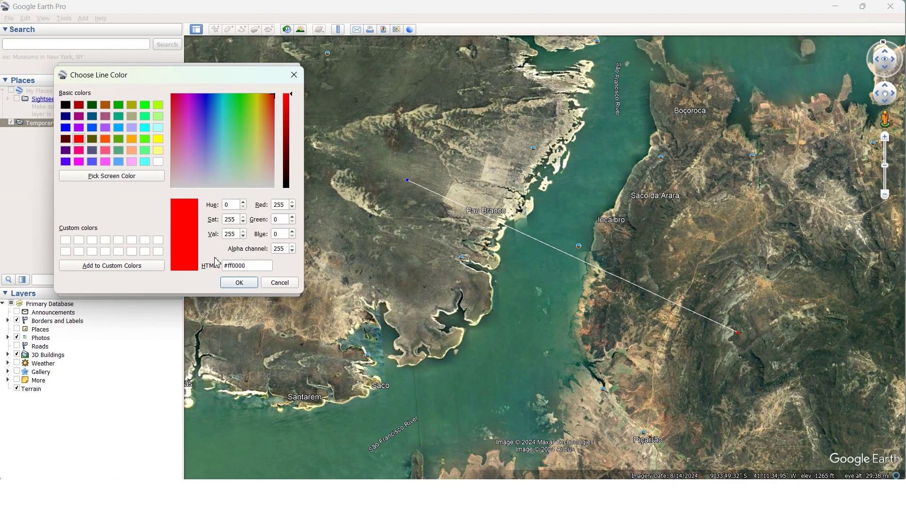
{"action": "left_click", "coordinate": [240, 283]}
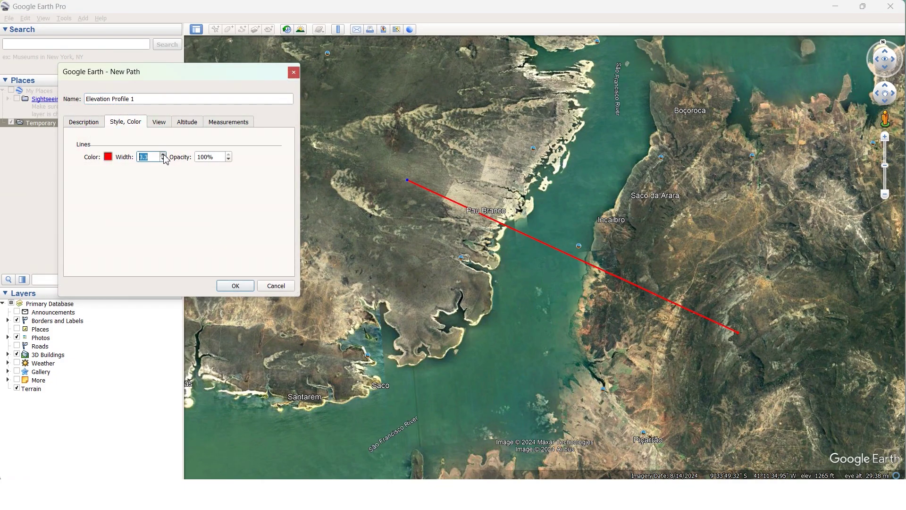
{"action": "left_click", "coordinate": [235, 286]}
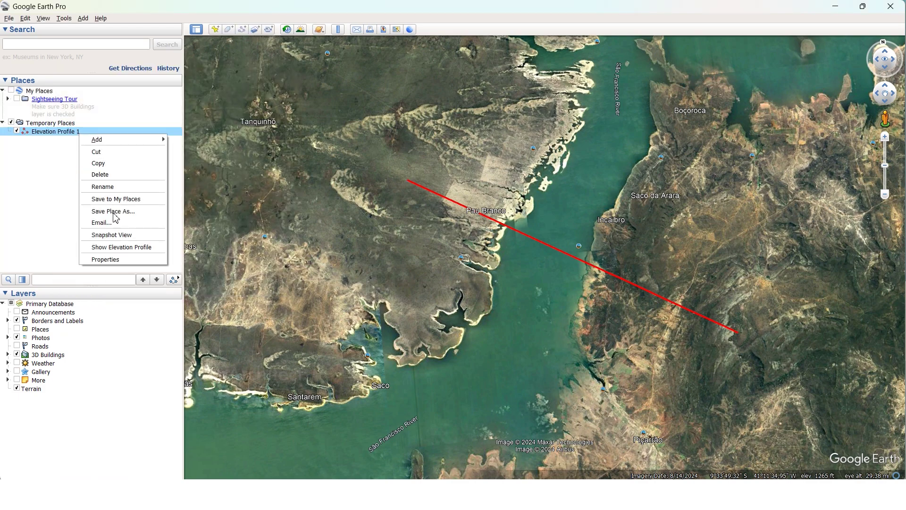
{"action": "left_click", "coordinate": [135, 250]}
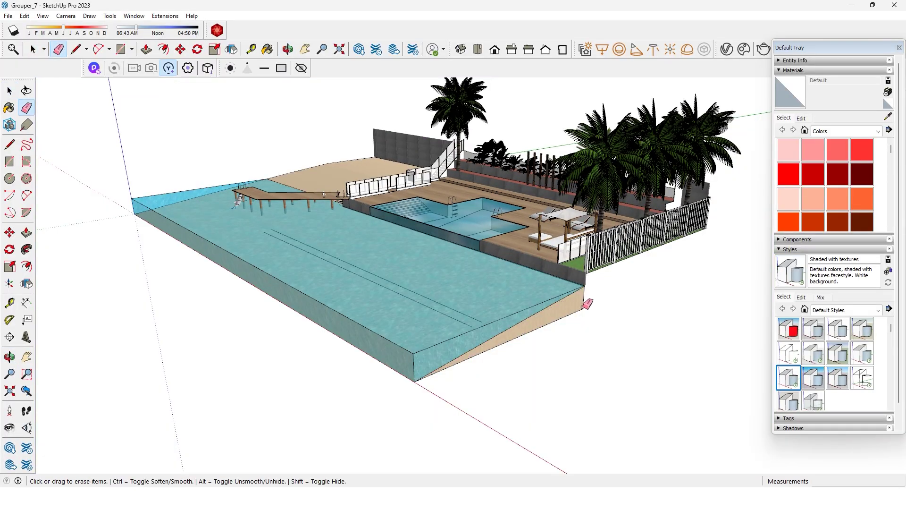
Switch to SketchUp and erase the sea water volume around the pool deck and jetty of the Grouper_7 model.
{"action": "scroll", "coordinate": [394, 305], "scroll_direction": "up", "scroll_amount": 2}
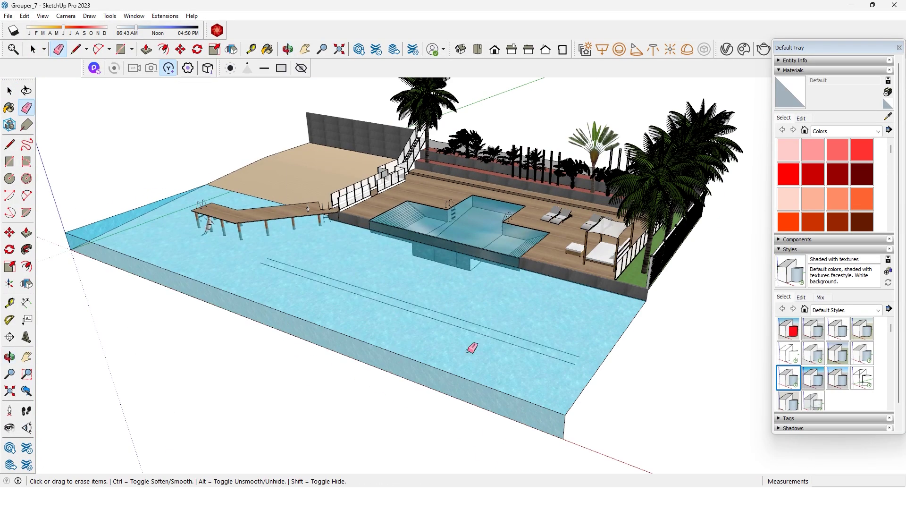
{"action": "middle_click_drag", "start_coordinate": [481, 356], "coordinate": [517, 244]}
{"action": "scroll", "coordinate": [518, 243], "scroll_direction": "up", "scroll_amount": 3}
{"action": "scroll", "coordinate": [432, 239], "scroll_direction": "down", "scroll_amount": 4}
{"action": "mouse_move", "coordinate": [431, 240]}
{"action": "middle_mouse_down"}
{"action": "mouse_move", "coordinate": [365, 309]}
{"action": "mouse_move", "coordinate": [264, 245]}
{"action": "middle_mouse_up"}
{"action": "key", "text": "e"}
{"action": "left_click", "coordinate": [445, 284]}
{"action": "left_click", "coordinate": [306, 210]}
{"action": "key", "text": "space"}
{"action": "middle_click_drag", "start_coordinate": [411, 235], "coordinate": [426, 265]}
{"action": "scroll", "coordinate": [458, 293], "scroll_direction": "up", "scroll_amount": 2}
Start adding a geo-location to the model and search the map for Miami, FL.
{"action": "left_click", "coordinate": [11, 18]}
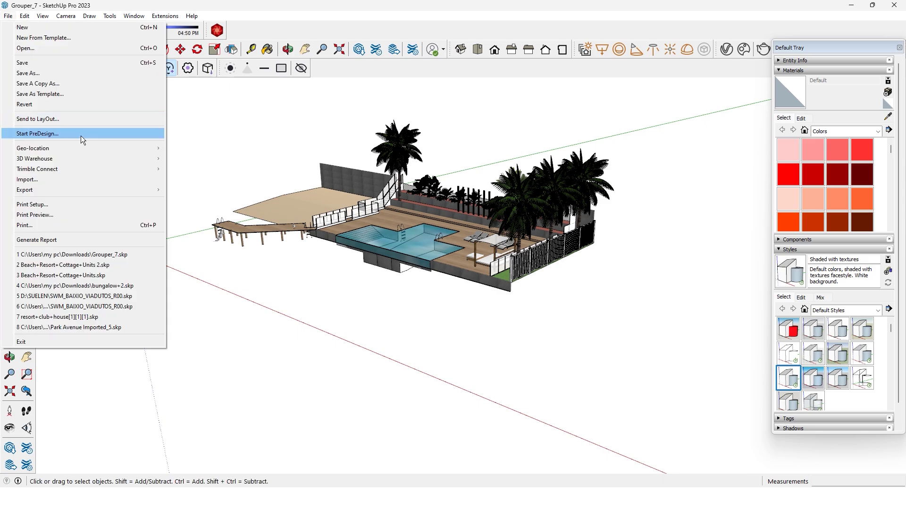
{"action": "mouse_move", "coordinate": [81, 148]}
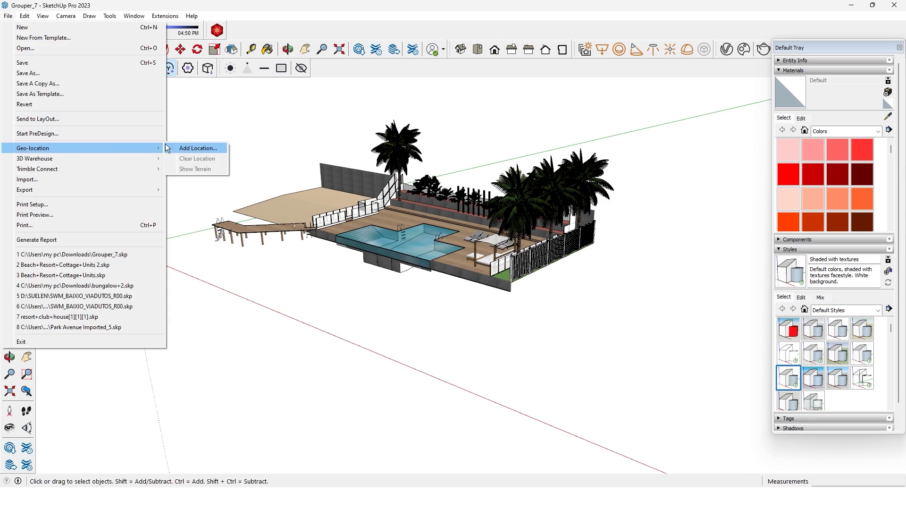
{"action": "left_click", "coordinate": [192, 149]}
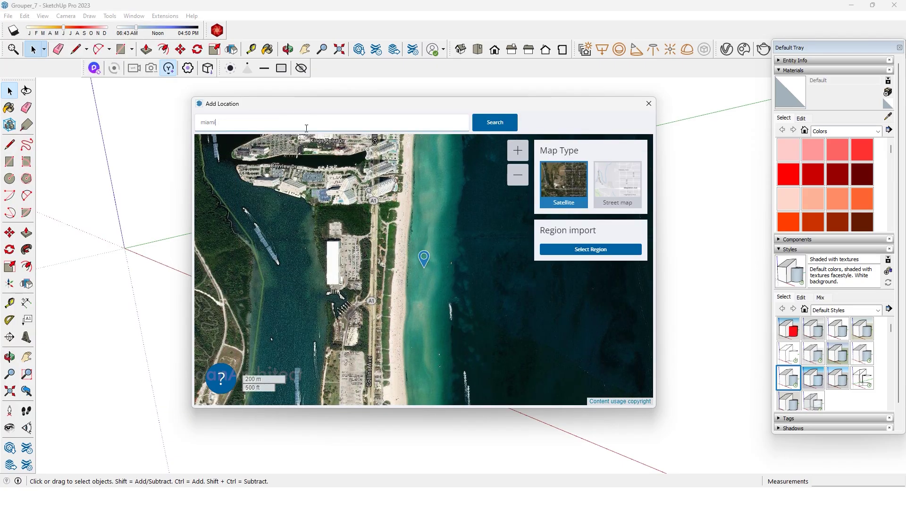
{"action": "left_click", "coordinate": [478, 123]}
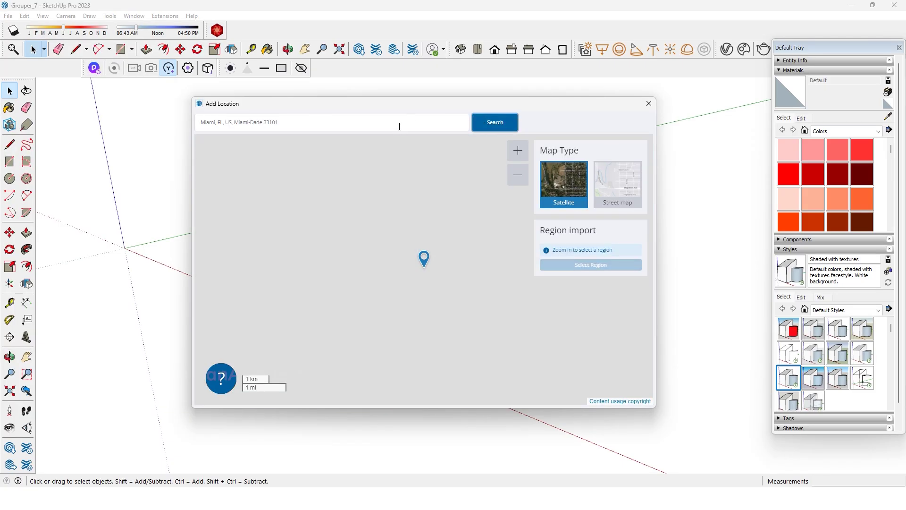
Import a small DigitalGlobe satellite region spanning the Miami beach sand and the shallow water.
{"action": "scroll", "coordinate": [443, 280], "scroll_direction": "up", "scroll_amount": 4}
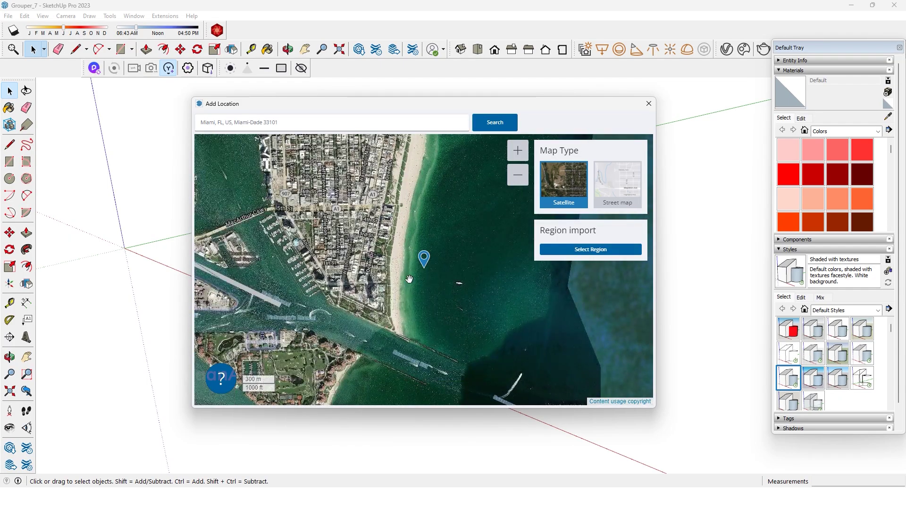
{"action": "scroll", "coordinate": [409, 279], "scroll_direction": "up", "scroll_amount": 3}
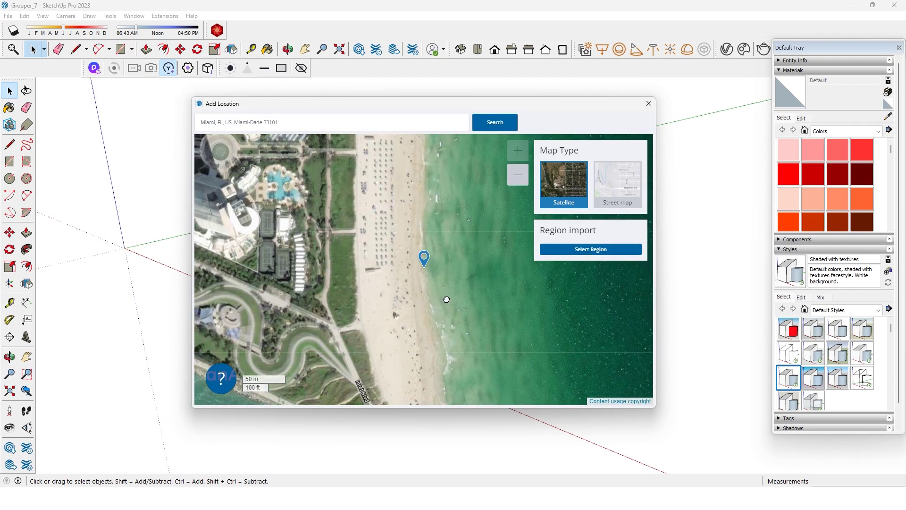
{"action": "left_click_drag", "start_coordinate": [447, 299], "coordinate": [449, 304]}
{"action": "left_click", "coordinate": [580, 249]}
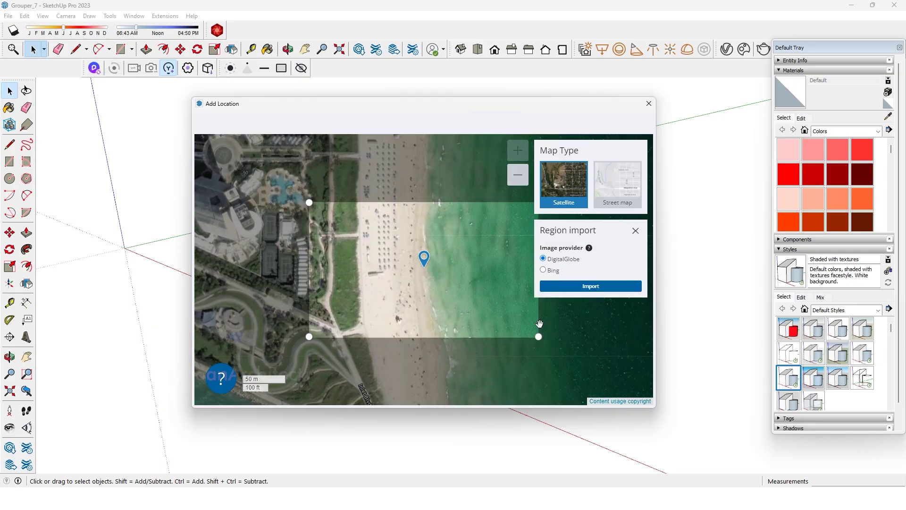
{"action": "left_click_drag", "start_coordinate": [539, 338], "coordinate": [346, 305]}
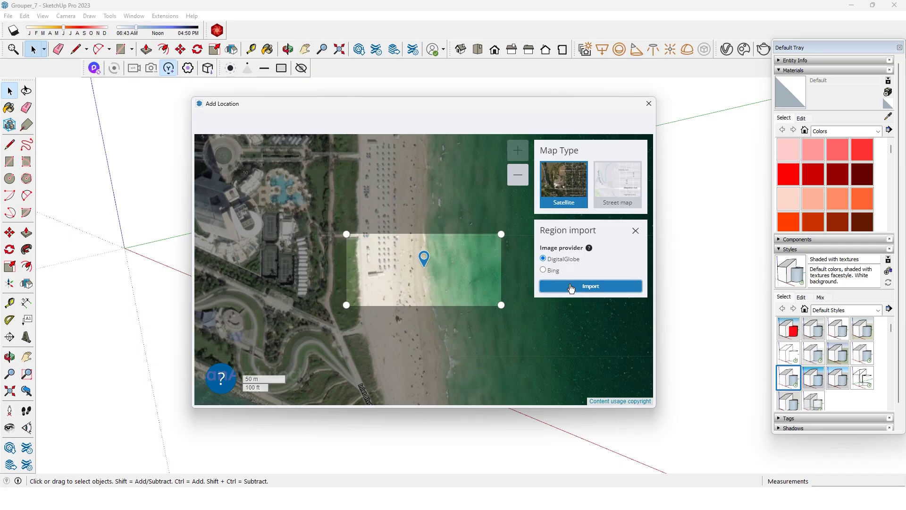
{"action": "left_click", "coordinate": [571, 286]}
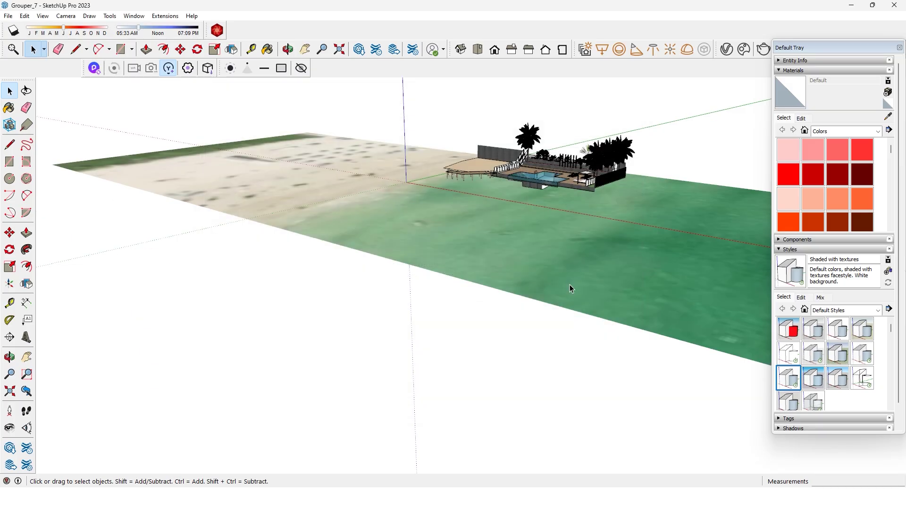
Rotate the resort model on the imported satellite ground so its pool deck faces the sea.
{"action": "middle_click_drag", "start_coordinate": [461, 236], "coordinate": [456, 302]}
{"action": "scroll", "coordinate": [457, 242], "scroll_direction": "down", "scroll_amount": 2}
{"action": "left_click", "coordinate": [448, 184]}
{"action": "scroll", "coordinate": [442, 246], "scroll_direction": "up", "scroll_amount": 2}
{"action": "key", "text": "q"}
{"action": "left_click", "coordinate": [444, 277]}
{"action": "left_click", "coordinate": [463, 282]}
{"action": "left_click", "coordinate": [460, 257]}
{"action": "middle_click_drag", "start_coordinate": [461, 257], "coordinate": [448, 217]}
Move the rotated resort model into position along the shoreline of the satellite image.
{"action": "key", "text": "m"}
{"action": "left_click", "coordinate": [344, 301]}
{"action": "left_click", "coordinate": [376, 333]}
{"action": "key", "text": "space"}
{"action": "middle_click_drag", "start_coordinate": [566, 325], "coordinate": [424, 269]}
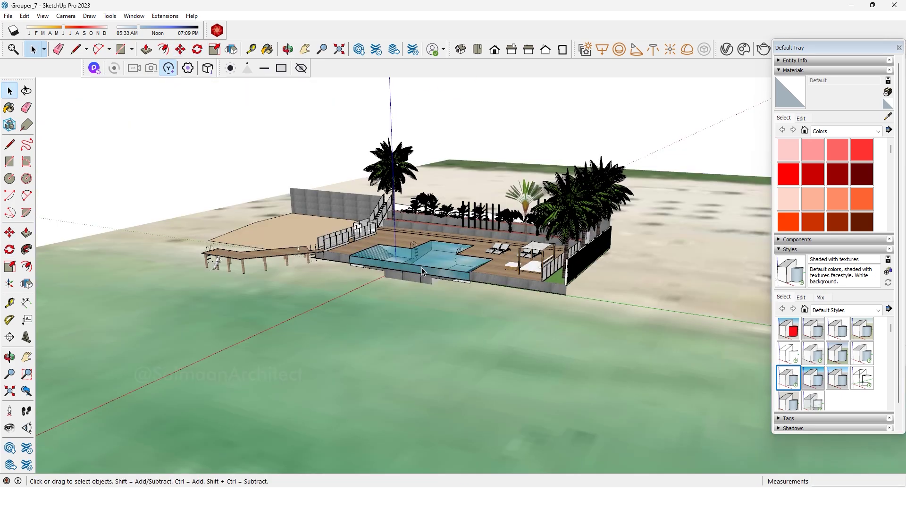
Export the 3D model as a Google Earth File (*.kmz) named Beach in Documents.
{"action": "left_click", "coordinate": [9, 16]}
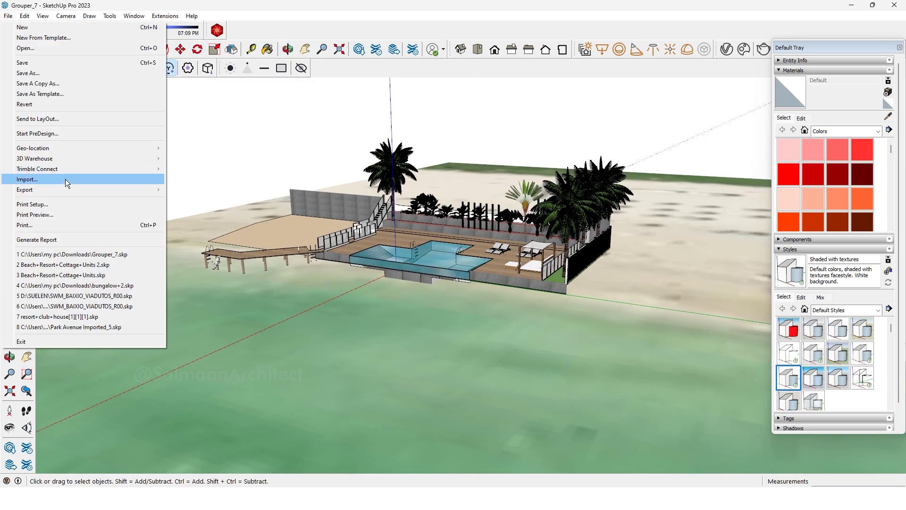
{"action": "left_click", "coordinate": [171, 190]}
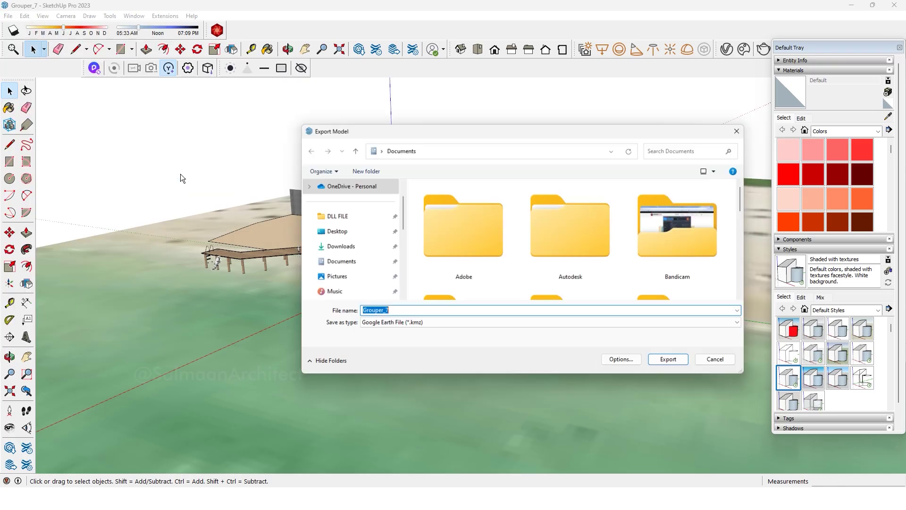
{"action": "left_click", "coordinate": [441, 322]}
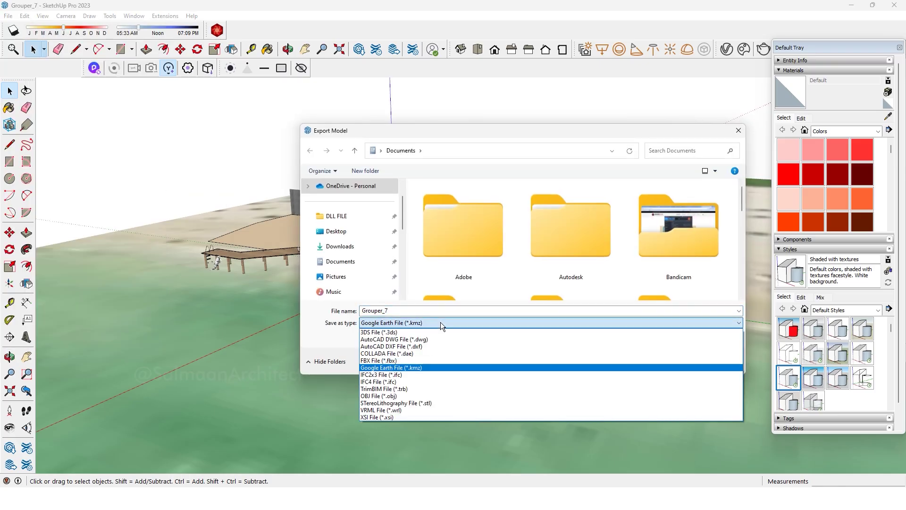
{"action": "left_click", "coordinate": [424, 367]}
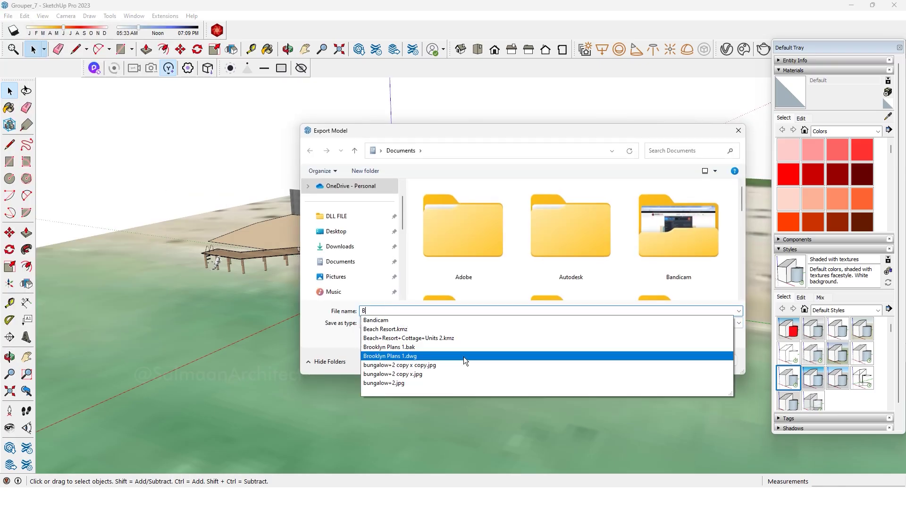
{"action": "left_click", "coordinate": [669, 360]}
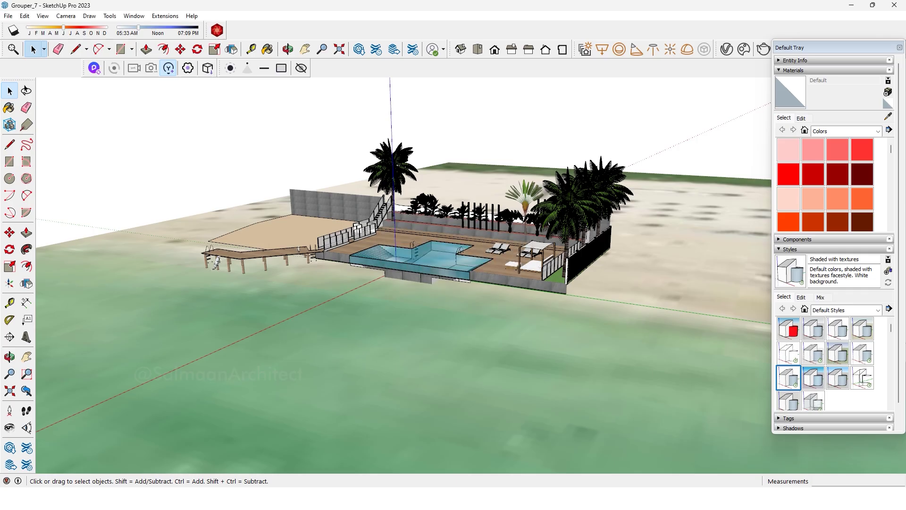
Launch Google Earth Pro, open the exported Beach file from Documents and view the resort model on the beach.
{"action": "key", "text": "super"}
{"action": "type", "text": "goog"}
{"action": "left_click", "coordinate": [389, 234]}
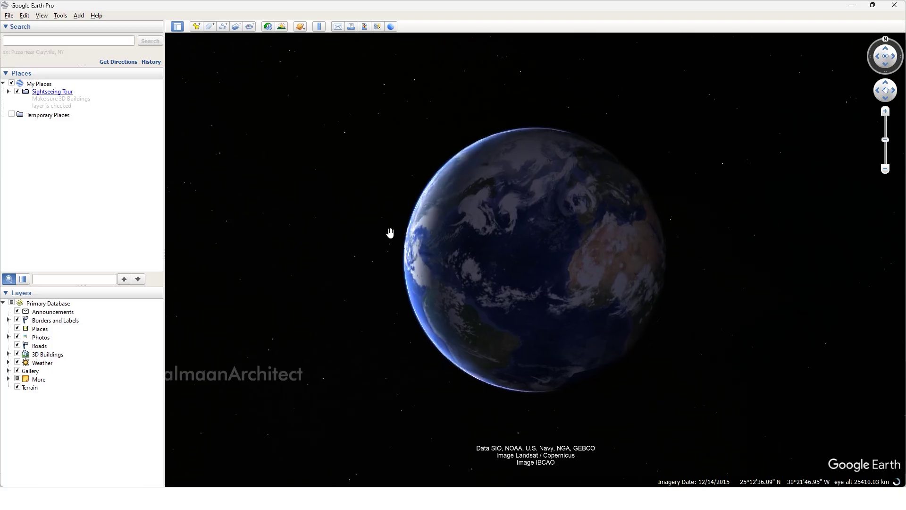
{"action": "left_click", "coordinate": [8, 17]}
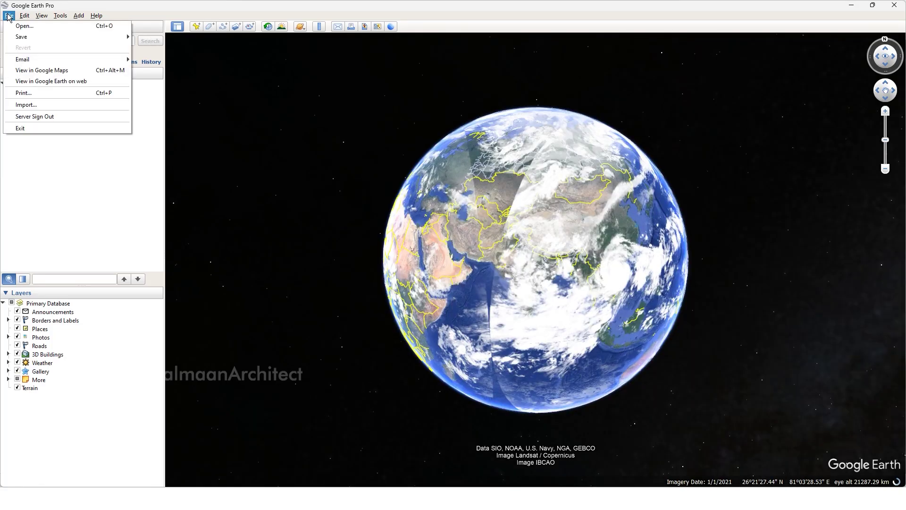
{"action": "left_click", "coordinate": [21, 26]}
{"action": "scroll", "coordinate": [265, 174], "scroll_direction": "down", "scroll_amount": 5}
{"action": "left_click", "coordinate": [291, 160]}
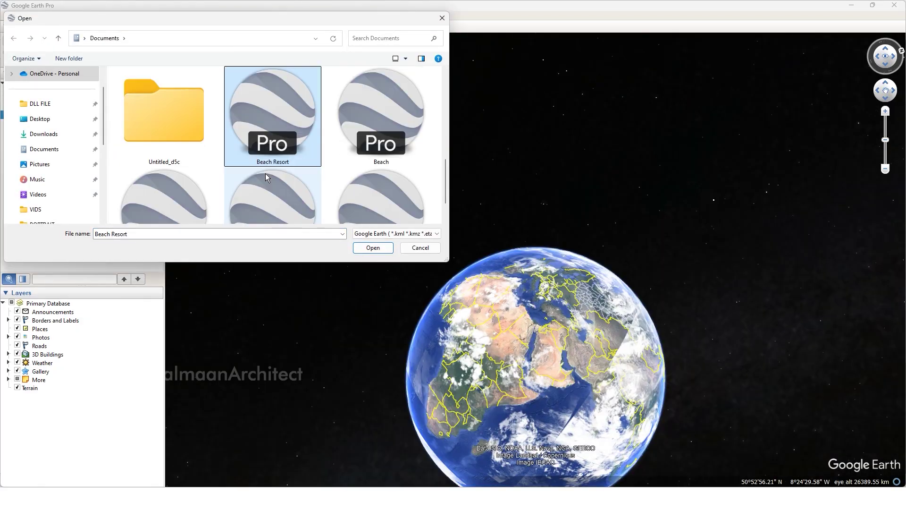
{"action": "left_click", "coordinate": [378, 134]}
{"action": "double_click", "coordinate": [378, 134]}
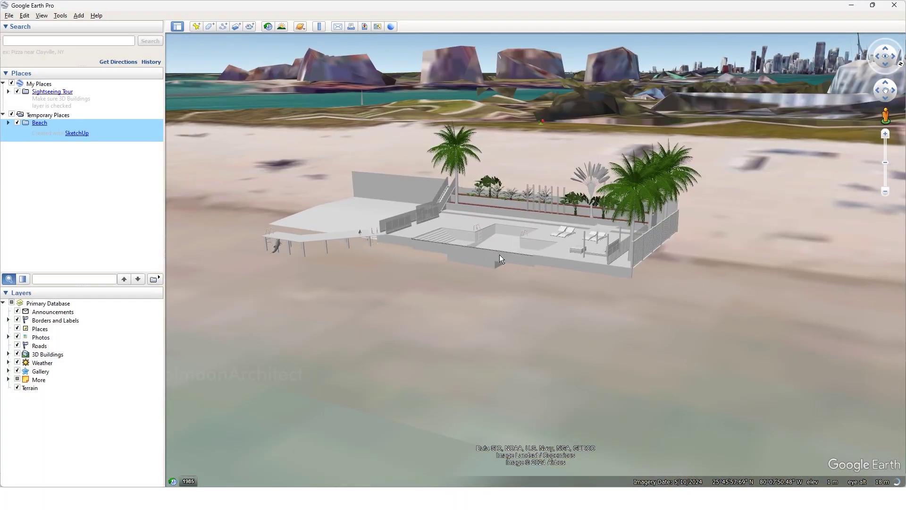
{"action": "middle_click_drag", "start_coordinate": [557, 224], "coordinate": [434, 269]}
{"action": "scroll", "coordinate": [434, 270], "scroll_direction": "down", "scroll_amount": 5}
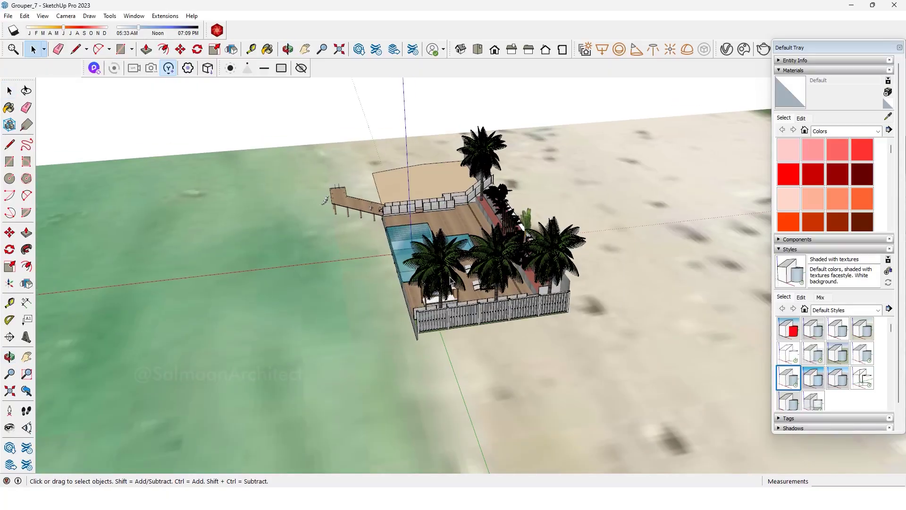
Switch to SketchUp and move the resort model to a new position on the imported beach ground.
{"action": "left_click", "coordinate": [494, 346]}
{"action": "key", "text": "m"}
{"action": "left_click", "coordinate": [493, 346]}
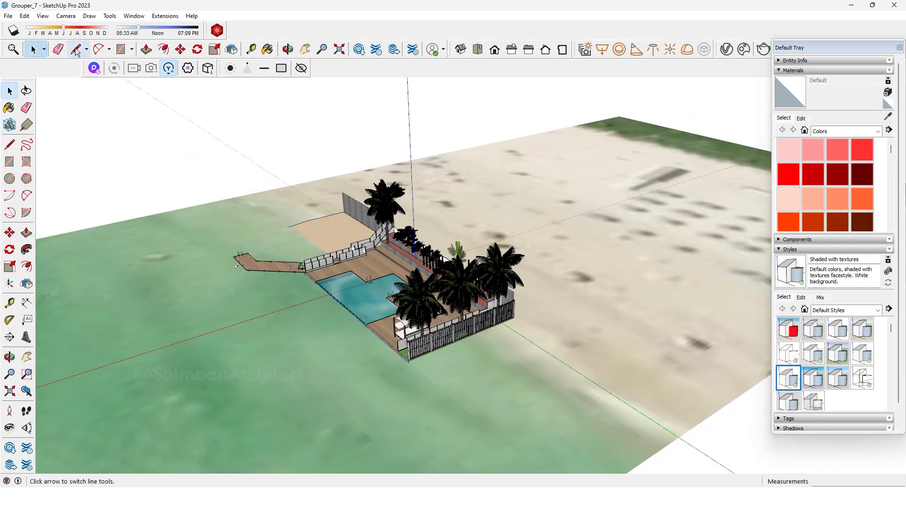
Export the repositioned 3D model again as a Google Earth file.
{"action": "key", "text": "alt+f"}
{"action": "left_click", "coordinate": [193, 189]}
{"action": "left_click", "coordinate": [492, 283]}
{"action": "key", "text": "b"}
{"action": "key", "text": "b"}
{"action": "key", "text": "b"}
{"action": "key", "text": "Return"}
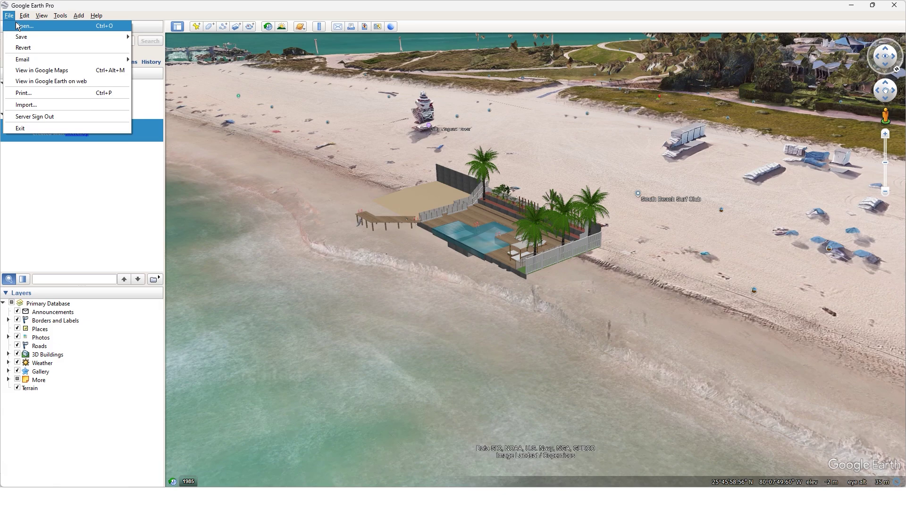
Switch to Google Earth Pro, open the re-exported resort model and view it up close on the shoreline.
{"action": "left_click", "coordinate": [41, 26]}
{"action": "double_click", "coordinate": [373, 118]}
{"action": "left_click_drag", "start_coordinate": [361, 283], "coordinate": [437, 232]}
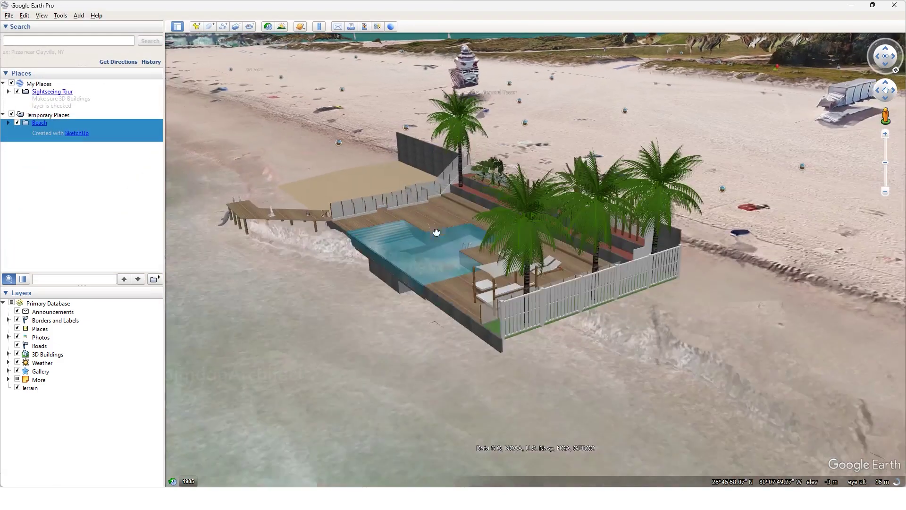
{"action": "scroll", "coordinate": [458, 233], "scroll_direction": "down", "scroll_amount": 2}
{"action": "middle_click_drag", "start_coordinate": [466, 217], "coordinate": [421, 281]}
{"action": "scroll", "coordinate": [441, 264], "scroll_direction": "down", "scroll_amount": 2}
{"action": "scroll", "coordinate": [421, 281], "scroll_direction": "up", "scroll_amount": 3}
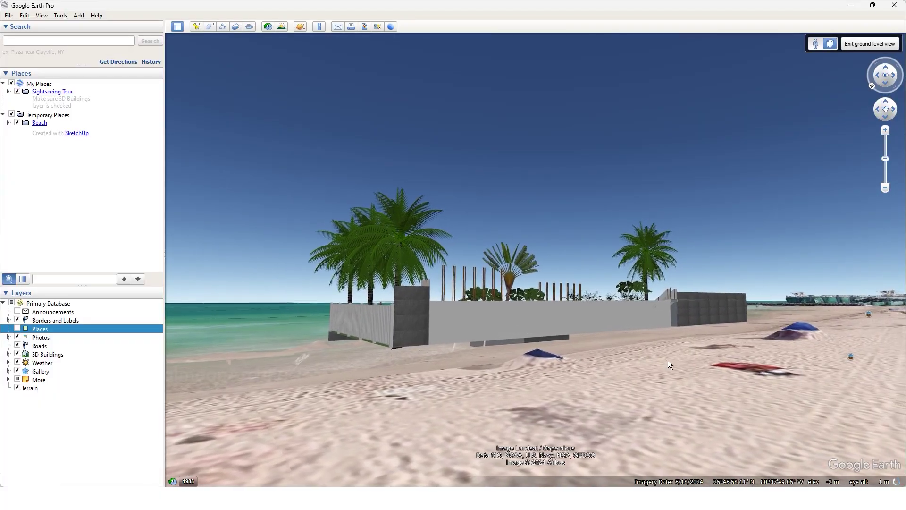
Examine the resort model at ground level from the beach side and from the sea side.
{"action": "scroll", "coordinate": [680, 350], "scroll_direction": "up", "scroll_amount": 2}
{"action": "left_click_drag", "start_coordinate": [680, 350], "coordinate": [358, 303]}
{"action": "scroll", "coordinate": [678, 276], "scroll_direction": "up", "scroll_amount": 3}
{"action": "left_click_drag", "start_coordinate": [678, 277], "coordinate": [594, 279]}
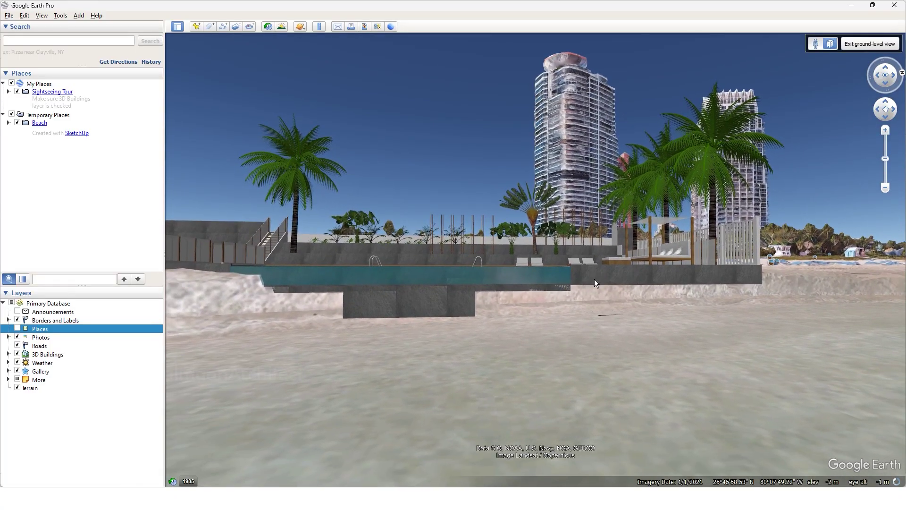
{"action": "scroll", "coordinate": [594, 283], "scroll_direction": "down", "scroll_amount": 6}
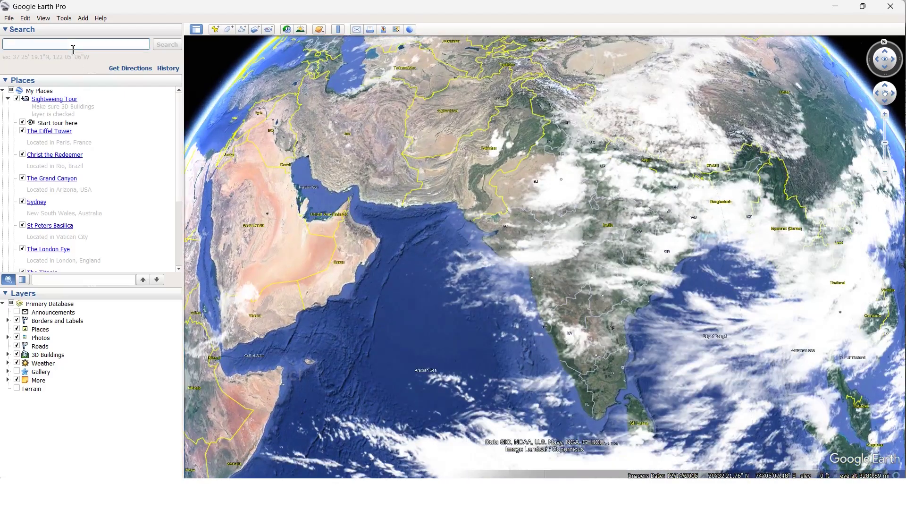
Search for Mumbai, Maharashtra, India and frame the Bandra Reclamation bay and Mithi River mouth from above.
{"action": "left_click", "coordinate": [73, 47]}
{"action": "type", "text": "mumbai"}
{"action": "left_click", "coordinate": [72, 55]}
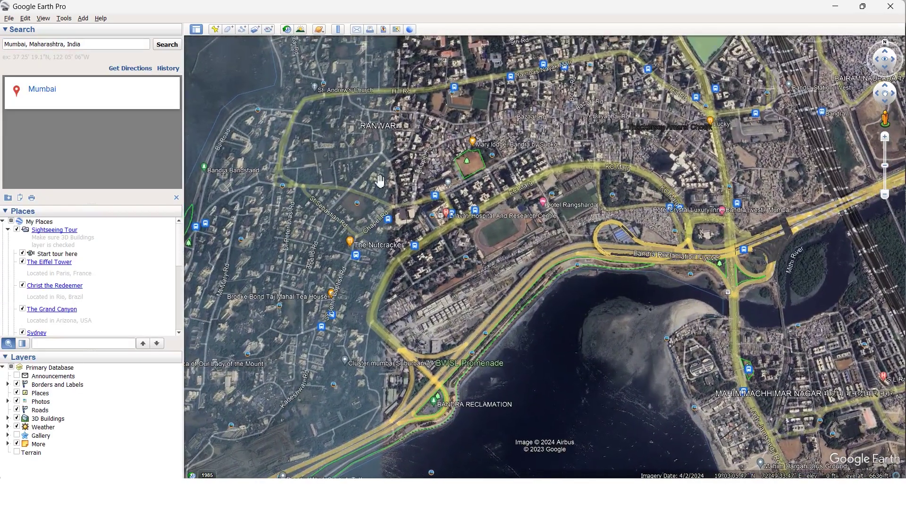
{"action": "scroll", "coordinate": [539, 328], "scroll_direction": "up", "scroll_amount": 2}
{"action": "middle_click_drag", "start_coordinate": [558, 330], "coordinate": [552, 309]}
{"action": "left_click_drag", "start_coordinate": [649, 258], "coordinate": [496, 255]}
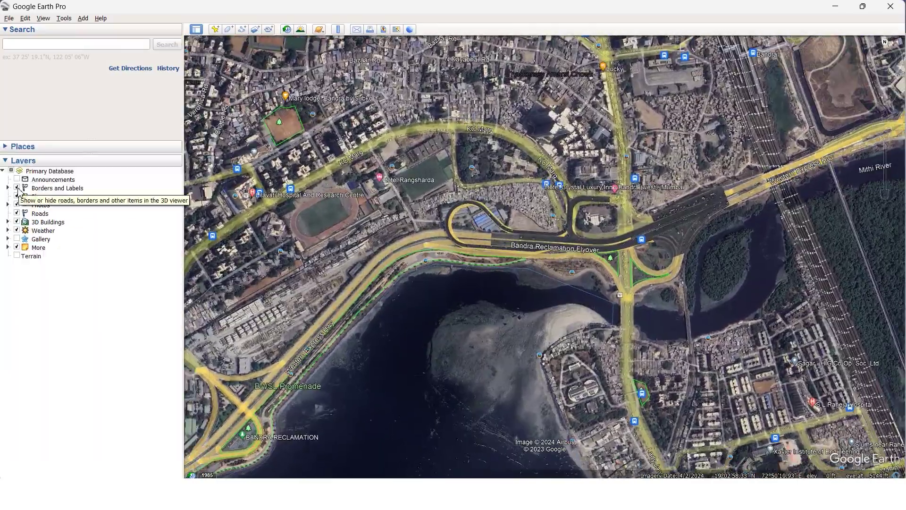
Turn off the Borders and Labels, Places, Photos, Roads, 3D Buildings, Weather and More layers.
{"action": "left_click", "coordinate": [16, 188]}
{"action": "left_click", "coordinate": [17, 196]}
{"action": "left_click", "coordinate": [17, 205]}
{"action": "left_click", "coordinate": [17, 213]}
{"action": "left_click", "coordinate": [17, 222]}
{"action": "left_click", "coordinate": [16, 231]}
{"action": "left_click", "coordinate": [17, 247]}
Save the framed satellite view as an image at Maximum (8192x4902) resolution.
{"action": "left_click", "coordinate": [383, 29]}
{"action": "left_click", "coordinate": [270, 42]}
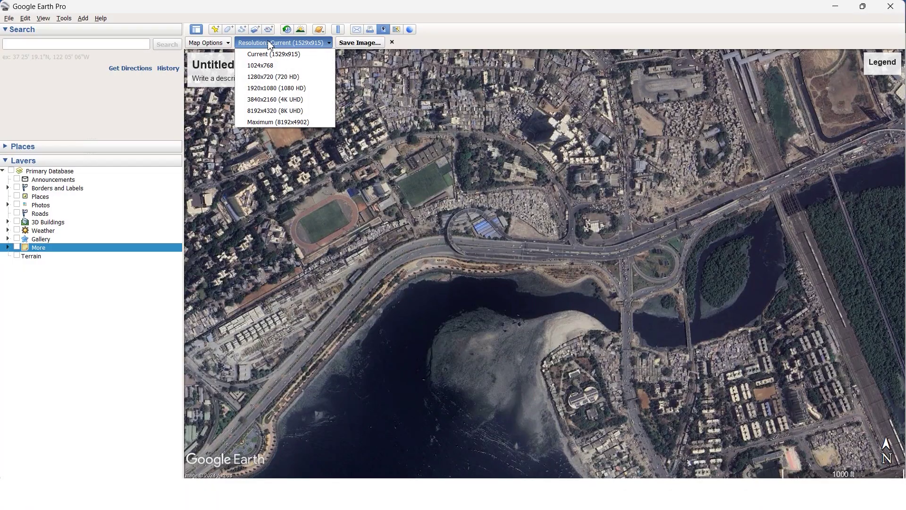
{"action": "left_click", "coordinate": [283, 121]}
{"action": "left_click", "coordinate": [369, 42]}
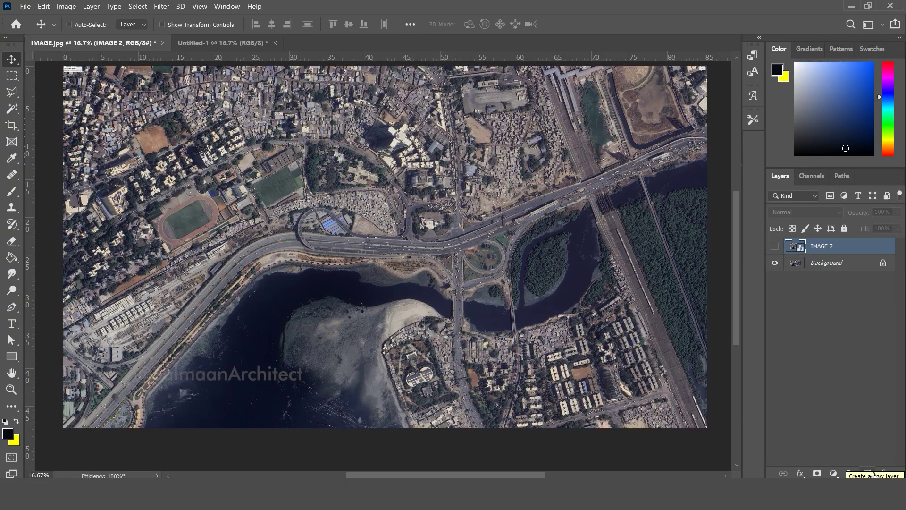
Switch to Photoshop, add a new layer above IMAGE 2 and begin an additive selection on the satellite map.
{"action": "left_click", "coordinate": [874, 474]}
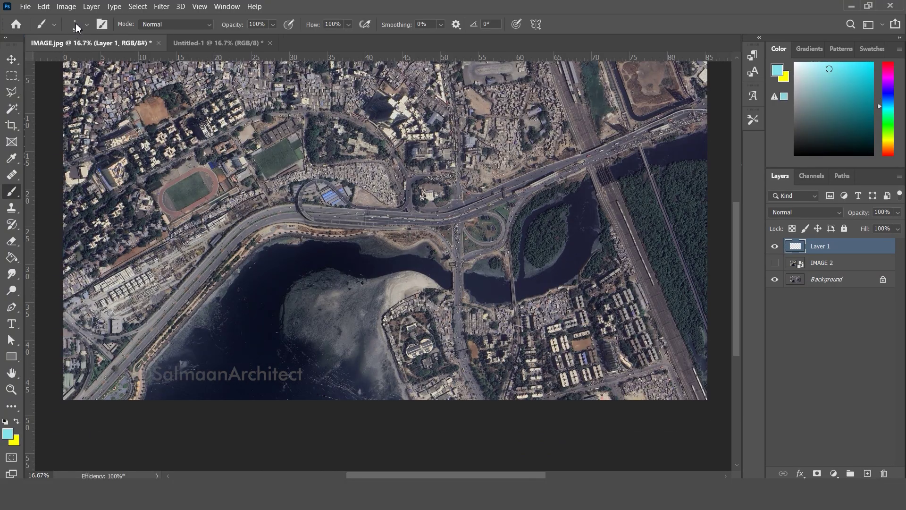
{"action": "left_click", "coordinate": [86, 24]}
{"action": "left_click", "coordinate": [155, 402]}
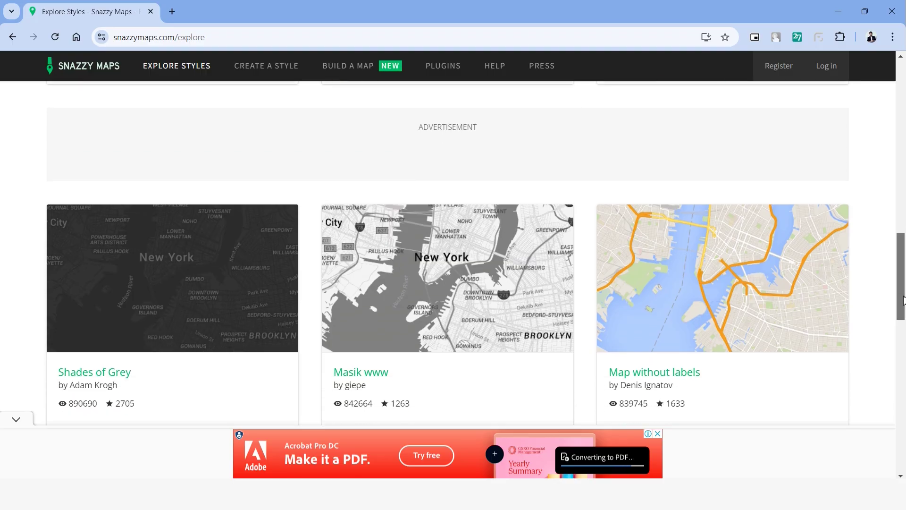
Switch to Snazzy Maps in the browser, open Grayscale Style and frame the same Mumbai bay area.
{"action": "left_click_drag", "start_coordinate": [903, 299], "coordinate": [904, 314]}
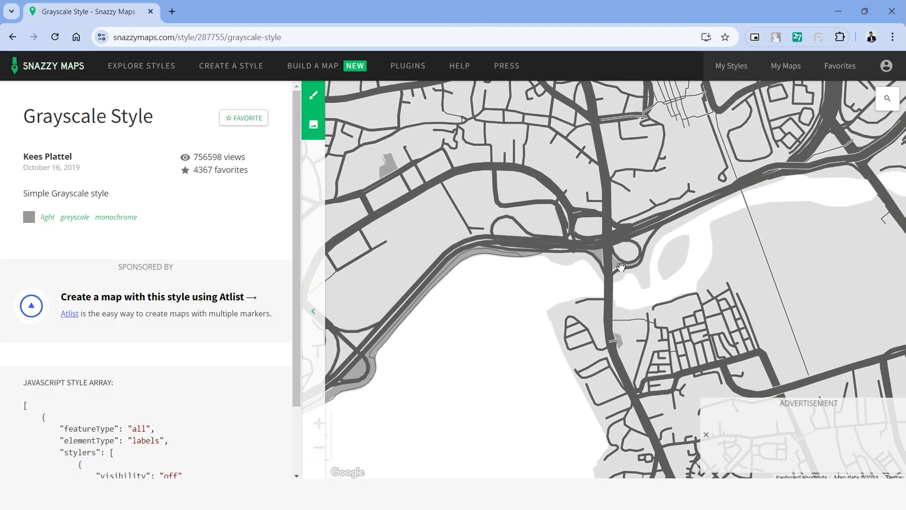
{"action": "scroll", "coordinate": [620, 267], "scroll_direction": "down", "scroll_amount": 2}
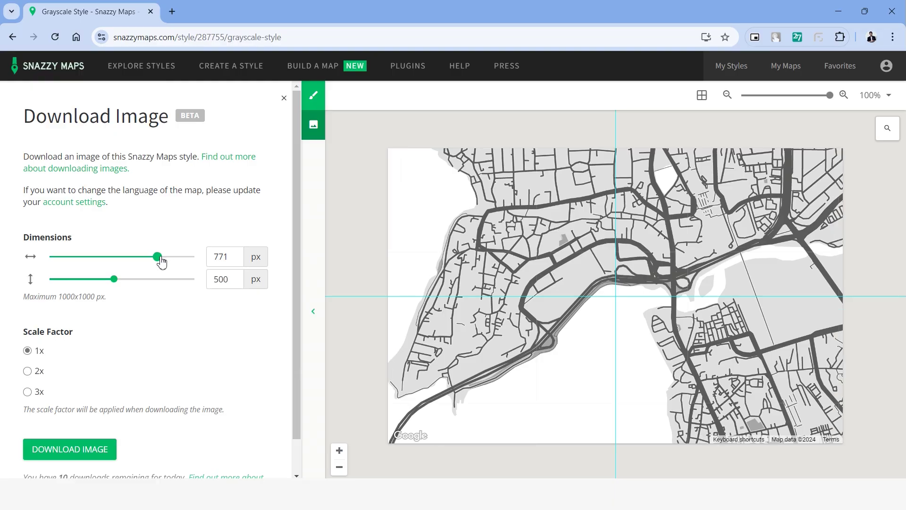
{"action": "left_click_drag", "start_coordinate": [161, 262], "coordinate": [182, 258]}
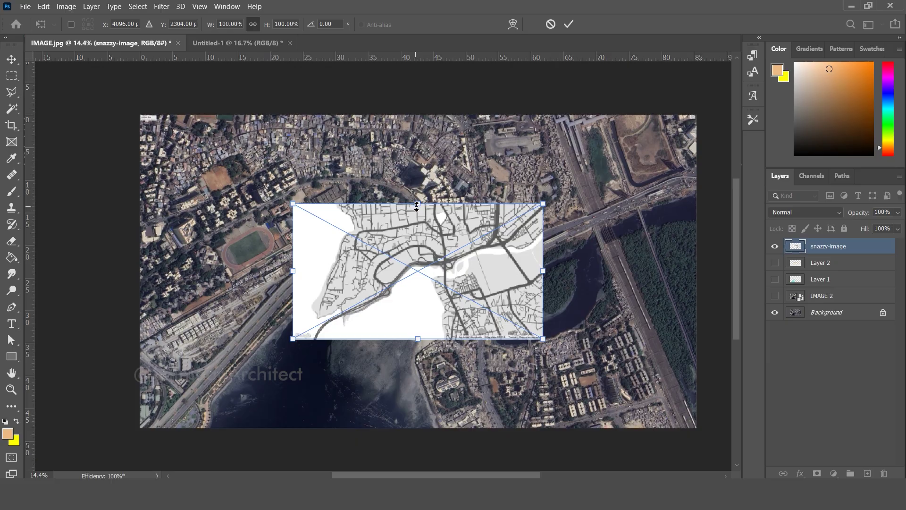
Switch to Photoshop and scale the placed snazzy-image layer up to match the satellite image.
{"action": "left_click_drag", "start_coordinate": [418, 204], "coordinate": [418, 115]}
{"action": "left_click_drag", "start_coordinate": [415, 353], "coordinate": [414, 430]}
{"action": "key", "text": "Return"}
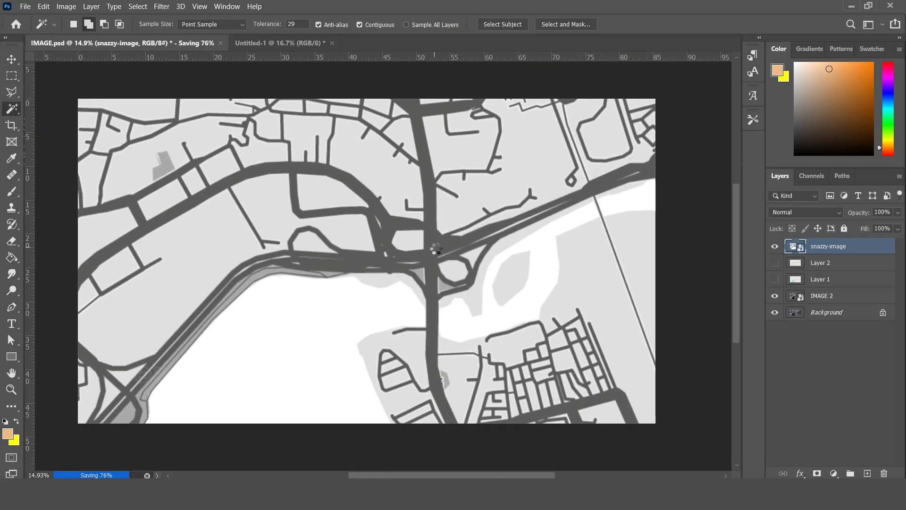
Select the dark grey roads on the snazzy-image layer with the Magic Wand and hide that layer.
{"action": "left_click", "coordinate": [436, 250]}
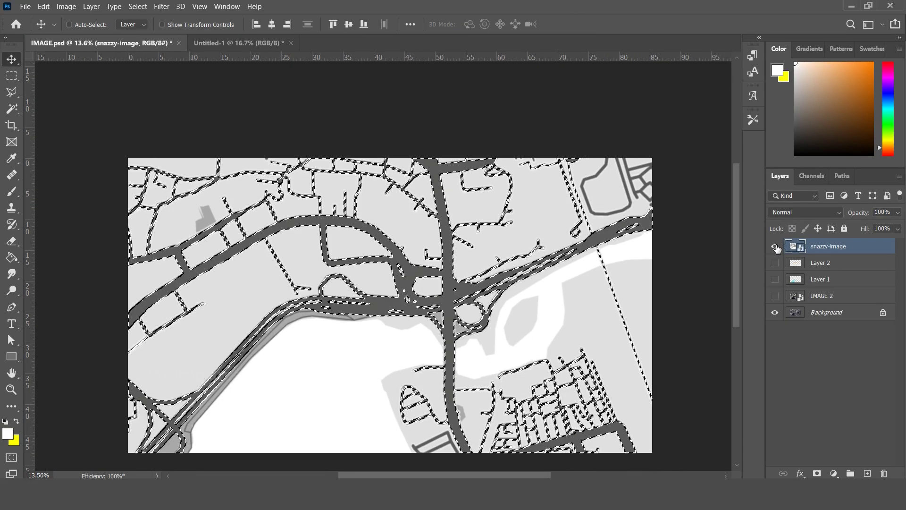
{"action": "left_click", "coordinate": [775, 246]}
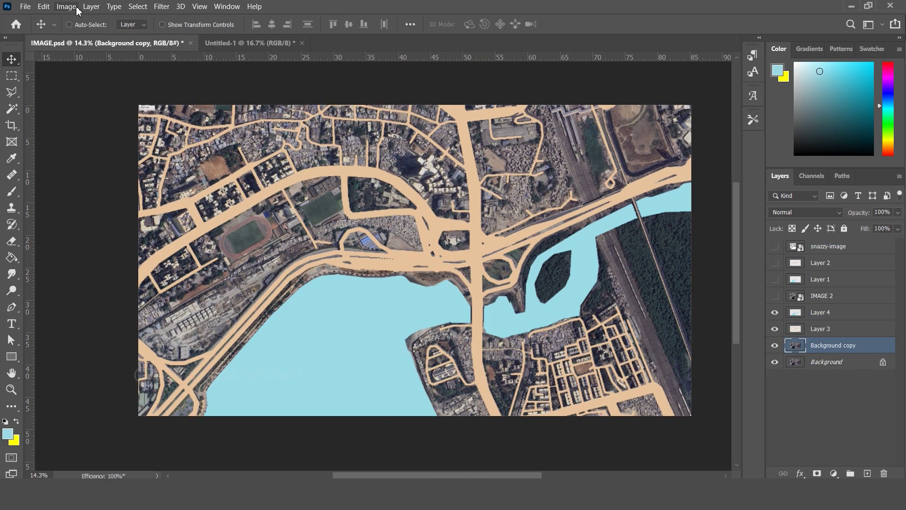
Apply Hue/Saturation to the Background copy layer with hue -80 and saturation +100.
{"action": "left_click", "coordinate": [66, 6]}
{"action": "mouse_move", "coordinate": [85, 34]}
{"action": "left_click", "coordinate": [223, 94]}
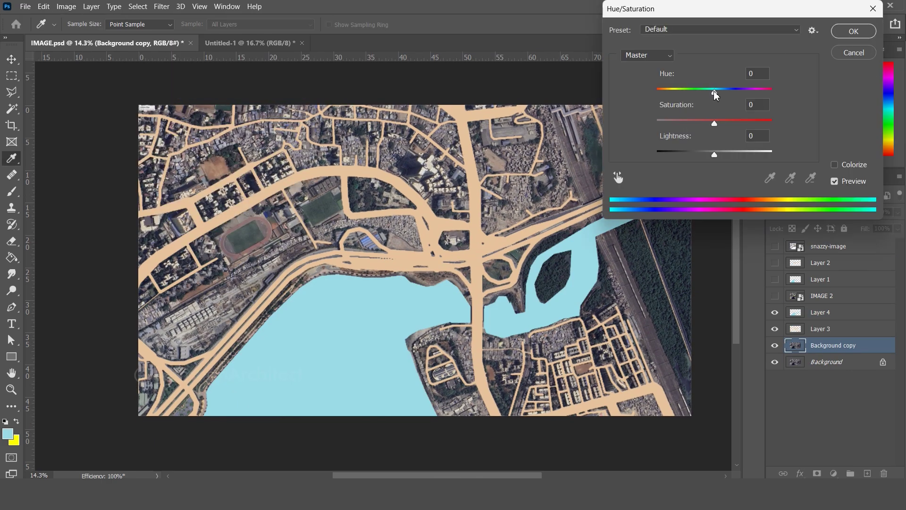
{"action": "left_click_drag", "start_coordinate": [716, 92], "coordinate": [690, 93]}
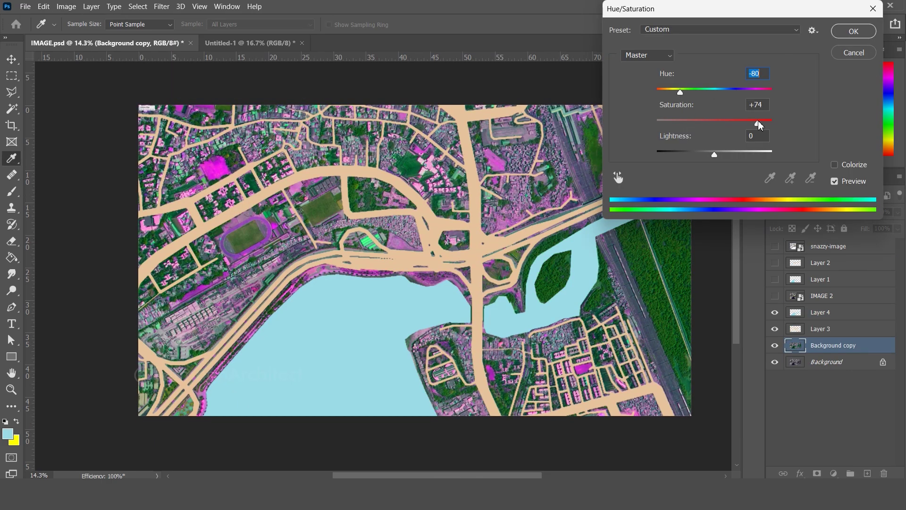
{"action": "left_click_drag", "start_coordinate": [759, 124], "coordinate": [772, 124]}
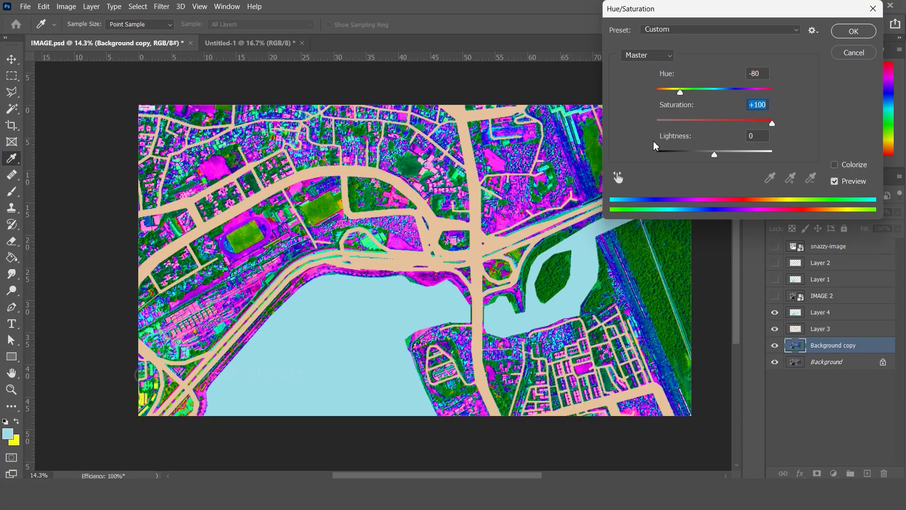
{"action": "key", "text": "Return"}
Select the green vegetation of the Background copy by Color Range and copy it to a new layer.
{"action": "left_click", "coordinate": [147, 9]}
{"action": "left_click", "coordinate": [171, 115]}
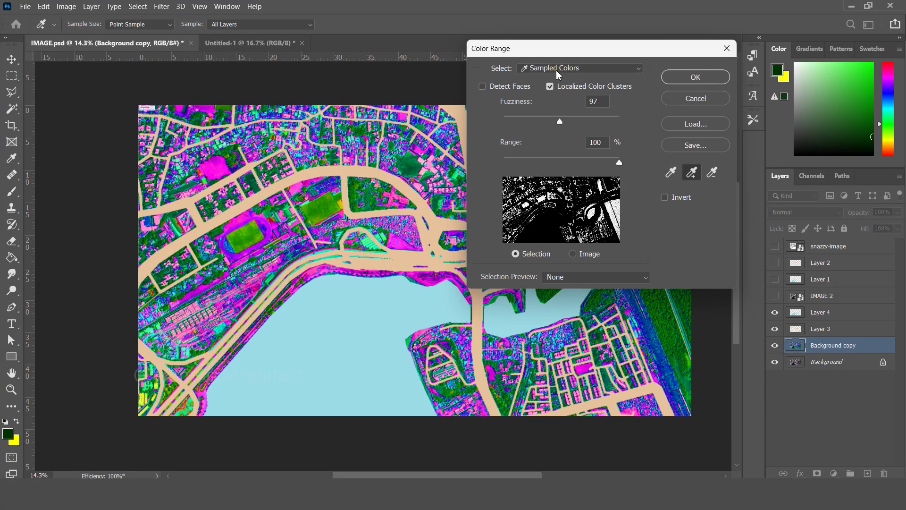
{"action": "left_click_drag", "start_coordinate": [556, 50], "coordinate": [668, 52]}
{"action": "left_click", "coordinate": [549, 243]}
{"action": "key", "text": "Return"}
{"action": "key", "text": "ctrl+j"}
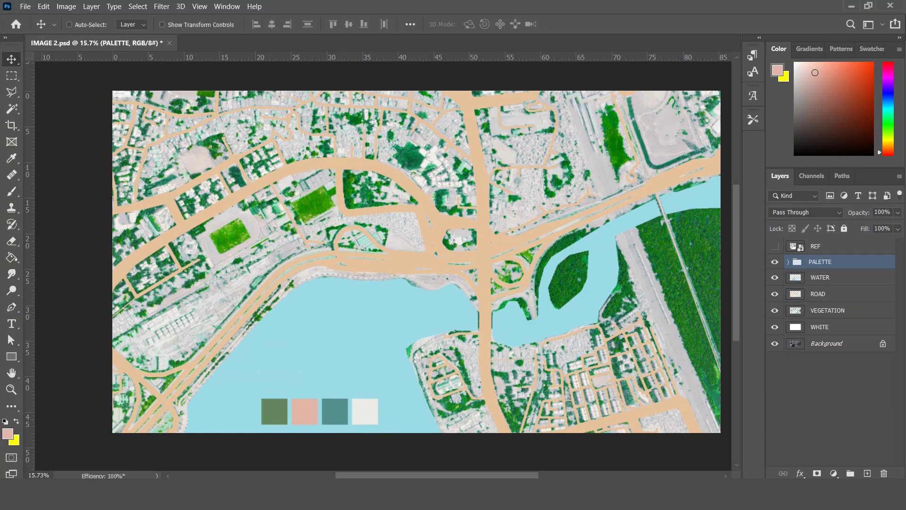
Recolour the roads on the ROAD layer with the pink from the palette.
{"action": "left_click", "coordinate": [818, 294]}
{"action": "left_click", "coordinate": [795, 294], "text": "ctrl"}
{"action": "key", "text": "alt+BackSpace"}
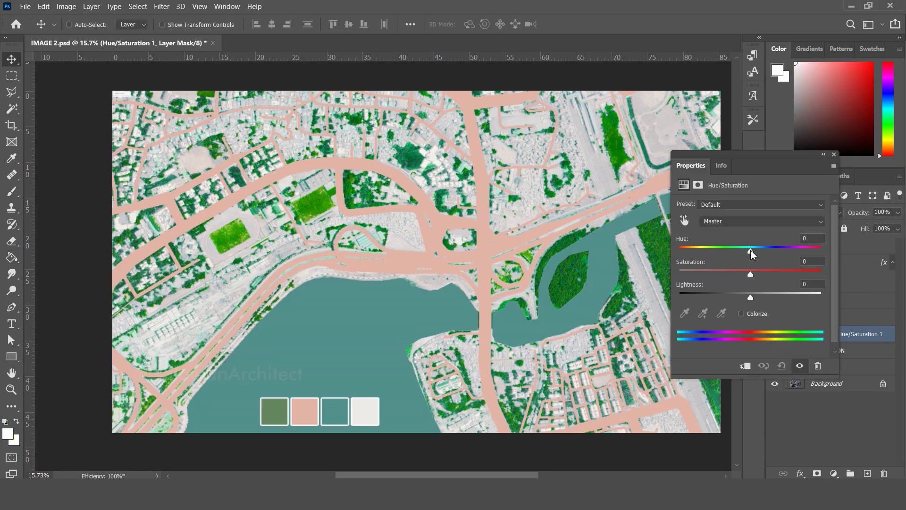
Set the vegetation's Hue/Saturation adjustment to hue -22 and saturation -57, and reduce the WATER layer's opacity to 64%.
{"action": "mouse_move", "coordinate": [751, 250]}
{"action": "left_mouse_down"}
{"action": "mouse_move", "coordinate": [759, 249]}
{"action": "mouse_move", "coordinate": [731, 275]}
{"action": "mouse_move", "coordinate": [737, 249]}
{"action": "left_mouse_up"}
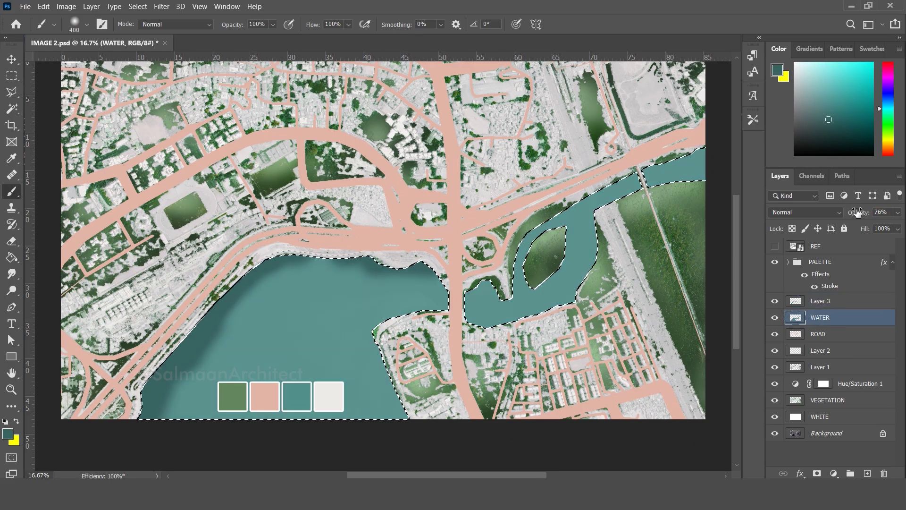
{"action": "left_click_drag", "start_coordinate": [857, 212], "coordinate": [849, 212]}
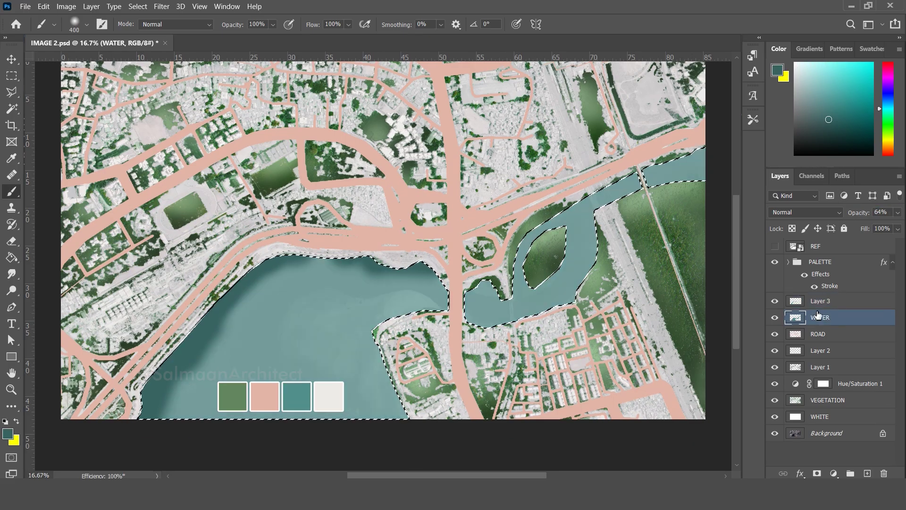
Brush tonal shading over the selected water area on Layer 3.
{"action": "left_click", "coordinate": [820, 302]}
{"action": "mouse_move", "coordinate": [390, 384]}
{"action": "left_mouse_down"}
{"action": "mouse_move", "coordinate": [369, 355]}
{"action": "mouse_move", "coordinate": [341, 346]}
{"action": "left_mouse_up"}
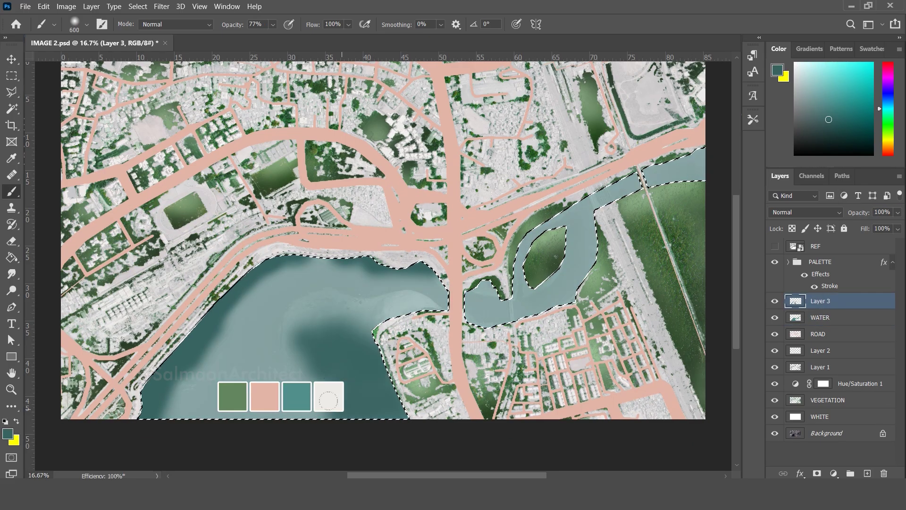
{"action": "left_click_drag", "start_coordinate": [194, 325], "coordinate": [589, 239]}
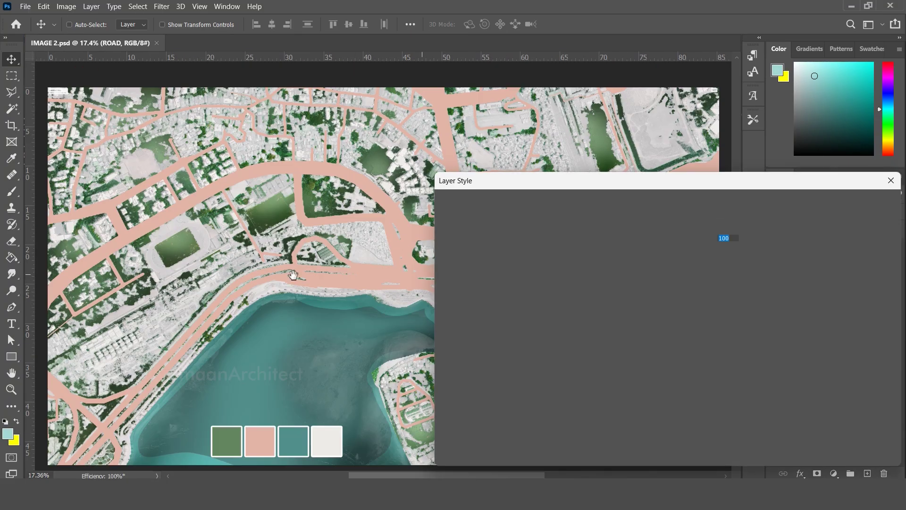
Add an Inner Shadow to the ROAD layer in the road pink, set to Multiply, 100% opacity and 50 px distance.
{"action": "left_click", "coordinate": [470, 300]}
{"action": "left_click", "coordinate": [722, 227]}
{"action": "left_click", "coordinate": [461, 287]}
{"action": "left_click", "coordinate": [694, 263]}
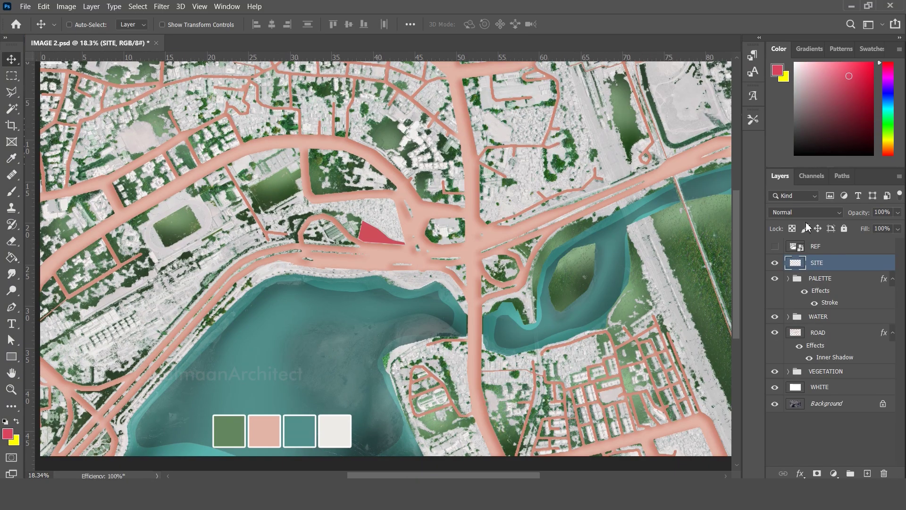
{"action": "left_click", "coordinate": [806, 212]}
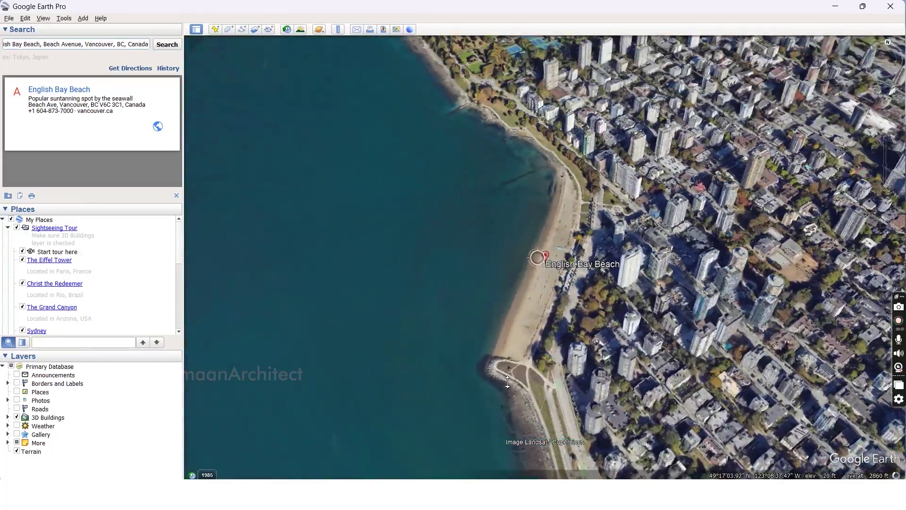
Switch to Google Earth Pro, frame English Bay Beach in Vancouver in a tilted 3D view and save it as Map Image.jpg.
{"action": "middle_click_drag", "start_coordinate": [484, 200], "coordinate": [518, 255]}
{"action": "left_click_drag", "start_coordinate": [483, 175], "coordinate": [604, 340]}
{"action": "scroll", "coordinate": [552, 242], "scroll_direction": "up", "scroll_amount": 5}
{"action": "middle_click_drag", "start_coordinate": [552, 241], "coordinate": [416, 330]}
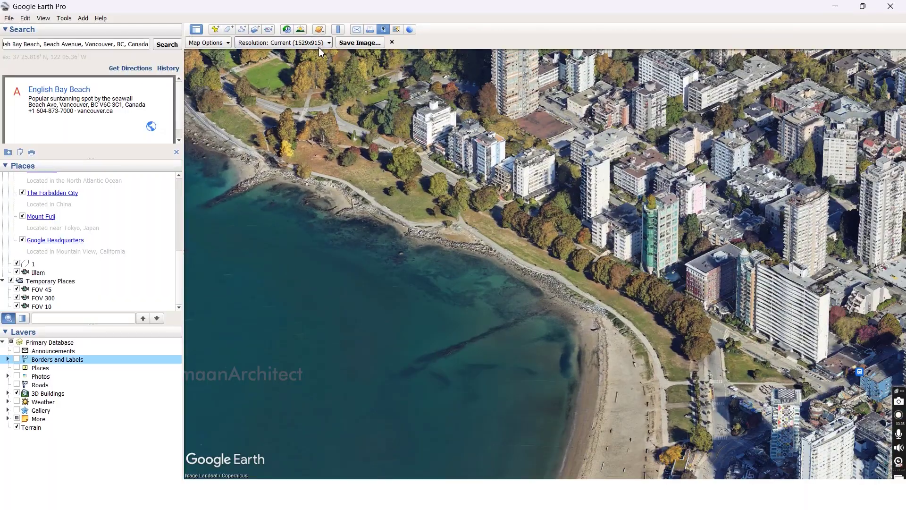
{"action": "left_click", "coordinate": [318, 44]}
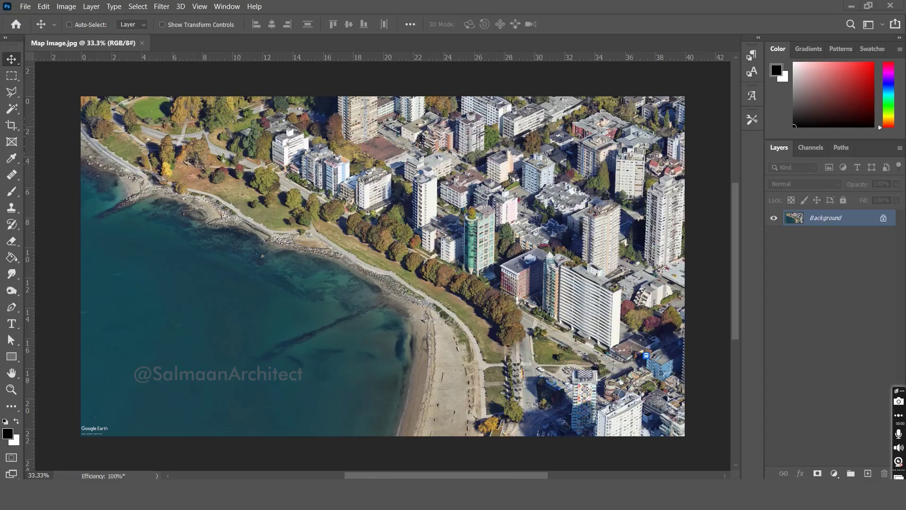
In Photoshop, draw a rectangle over the shoreline and skew it into an isometric strip across water, beach and buildings.
{"action": "left_click_drag", "start_coordinate": [248, 222], "coordinate": [424, 313]}
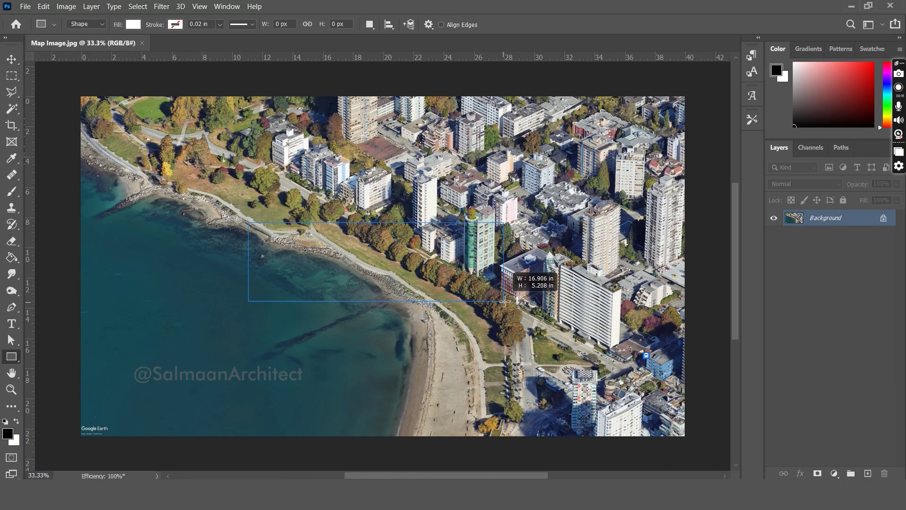
{"action": "left_click_drag", "start_coordinate": [505, 300], "coordinate": [504, 301]}
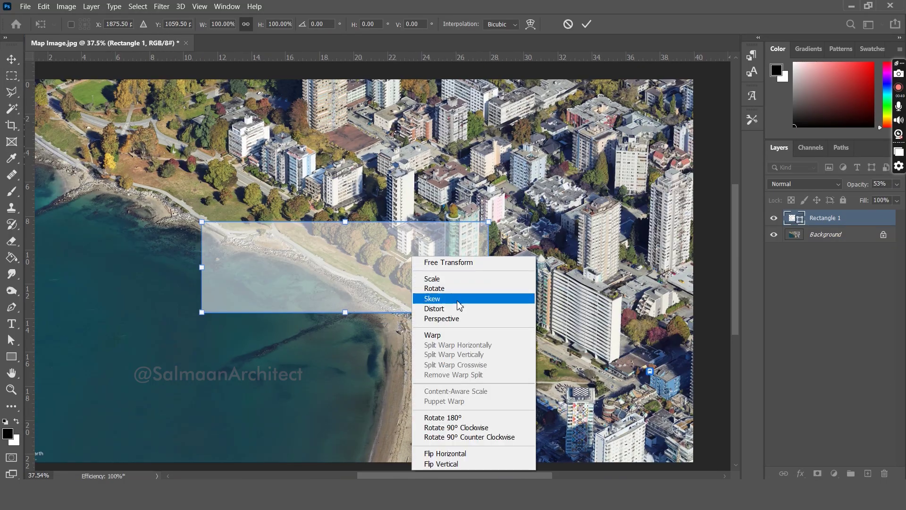
{"action": "left_click", "coordinate": [501, 267]}
{"action": "left_click_drag", "start_coordinate": [444, 208], "coordinate": [499, 211]}
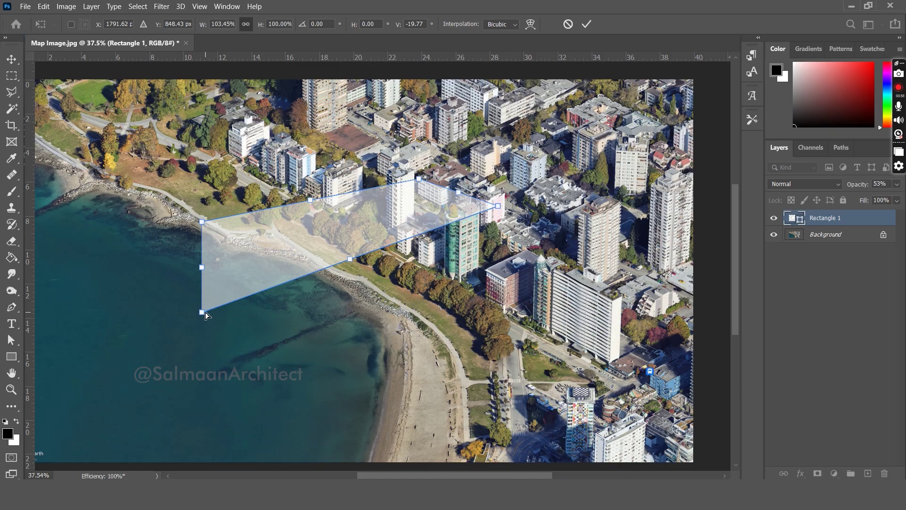
{"action": "left_click_drag", "start_coordinate": [242, 305], "coordinate": [298, 264]}
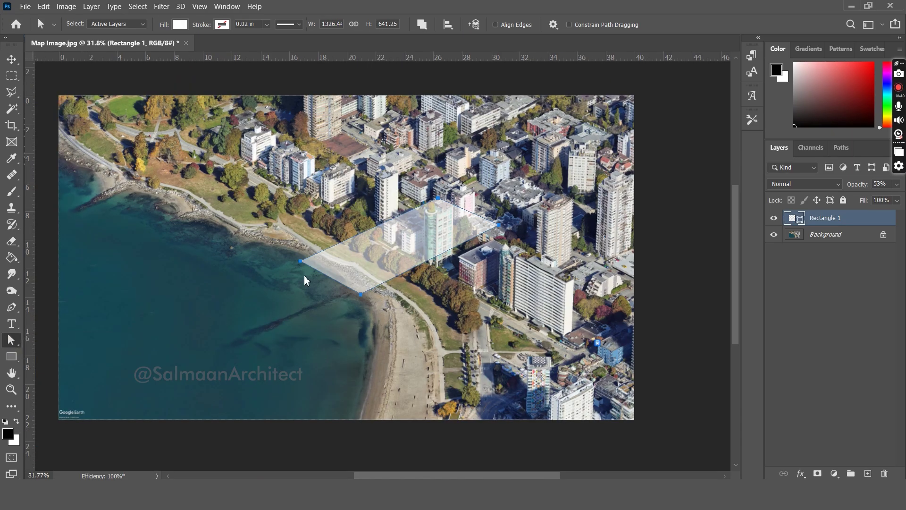
{"action": "left_click_drag", "start_coordinate": [307, 281], "coordinate": [282, 354]}
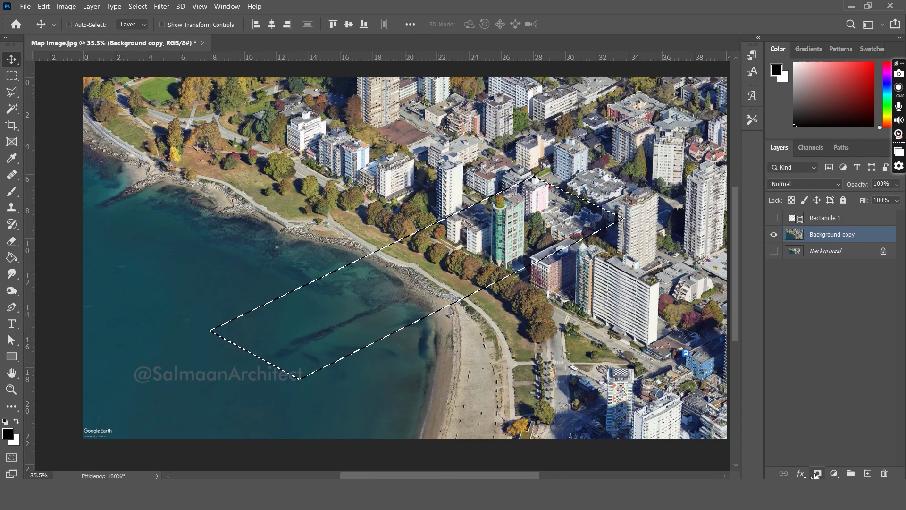
Mask the Background copy layer to the skewed strip and outline the side of its base with the Lasso.
{"action": "left_click", "coordinate": [817, 473]}
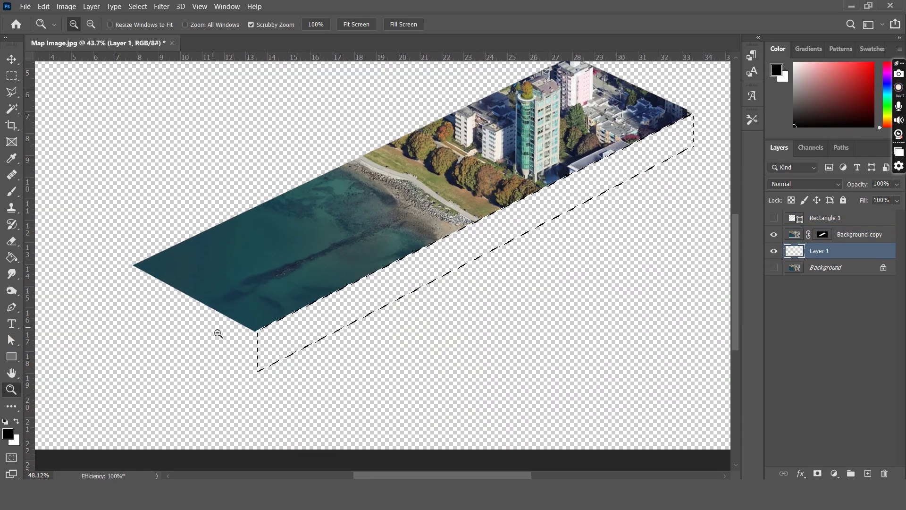
{"action": "left_click", "coordinate": [401, 305]}
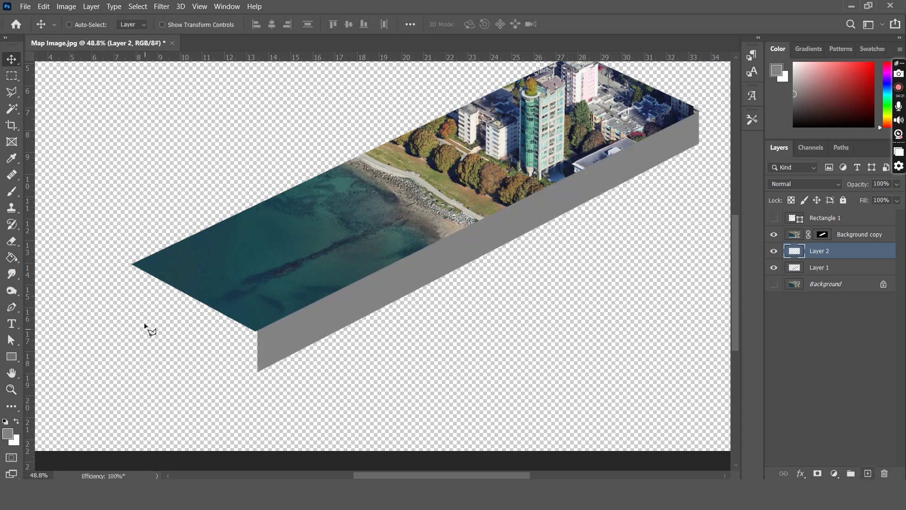
{"action": "key", "text": "l"}
{"action": "left_click", "coordinate": [256, 331]}
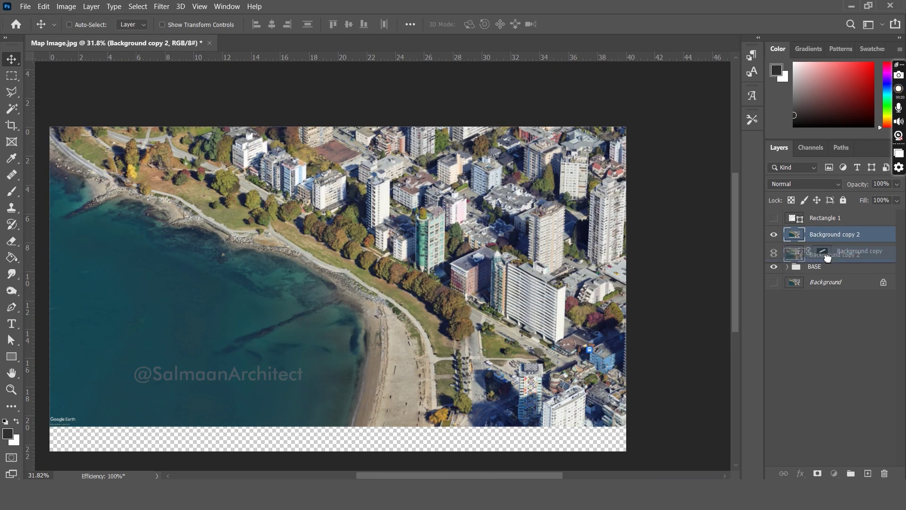
Move Background copy 2 below Background copy, and skew the clipped soil texture along the strip's long front side.
{"action": "left_click_drag", "start_coordinate": [827, 259], "coordinate": [827, 257]}
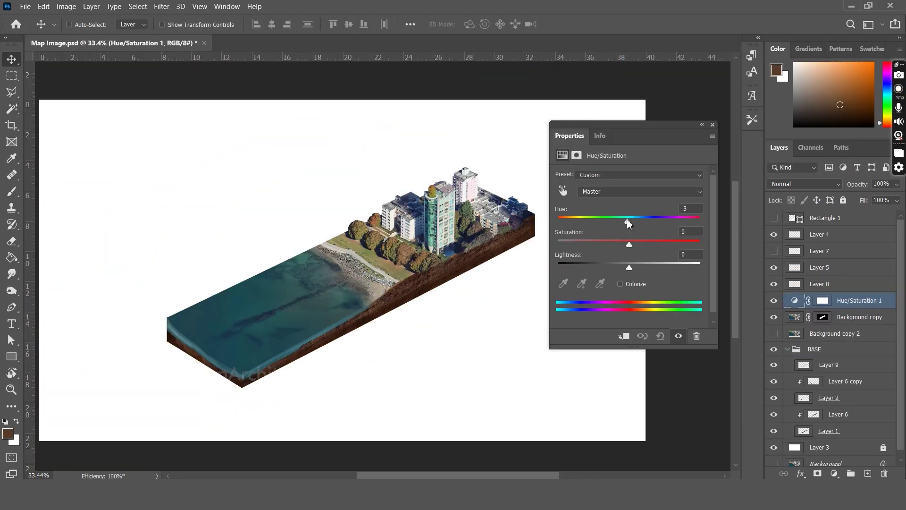
{"action": "left_click_drag", "start_coordinate": [627, 221], "coordinate": [631, 221]}
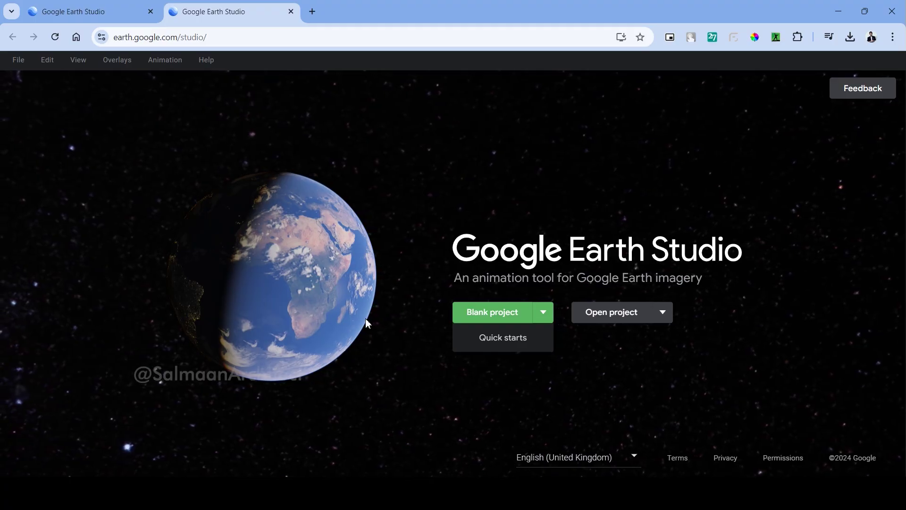
Start a quick-start project from the Fly-to and orbit template with the Colosseum in Rome as its orbit point.
{"action": "left_click", "coordinate": [533, 343]}
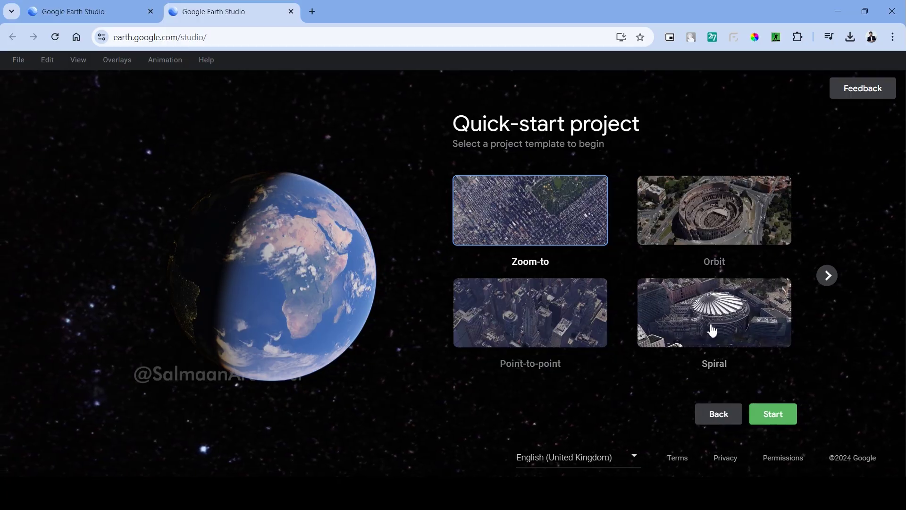
{"action": "left_click", "coordinate": [824, 277]}
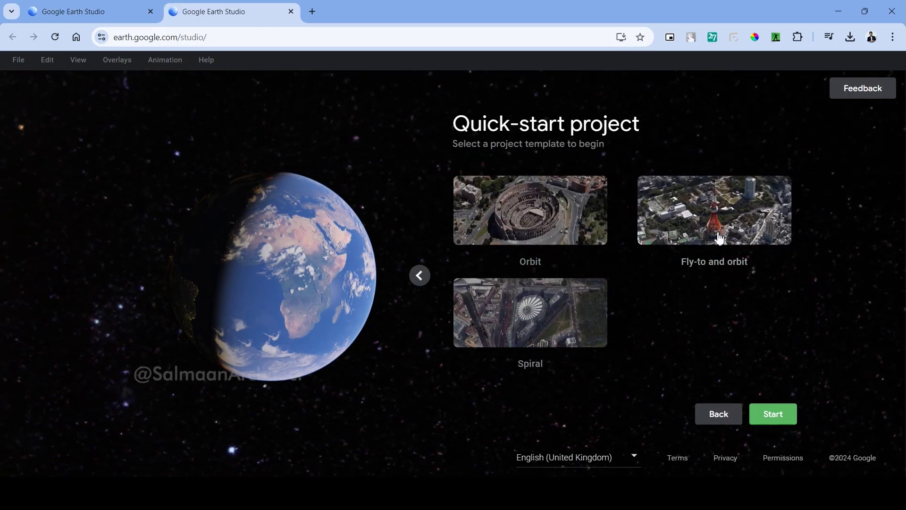
{"action": "left_click", "coordinate": [724, 241]}
{"action": "left_click", "coordinate": [767, 420]}
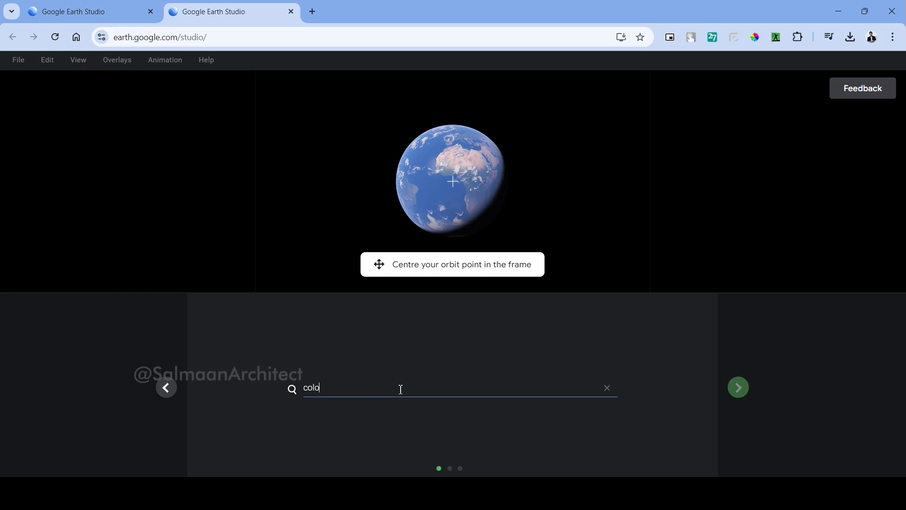
{"action": "left_click", "coordinate": [396, 411]}
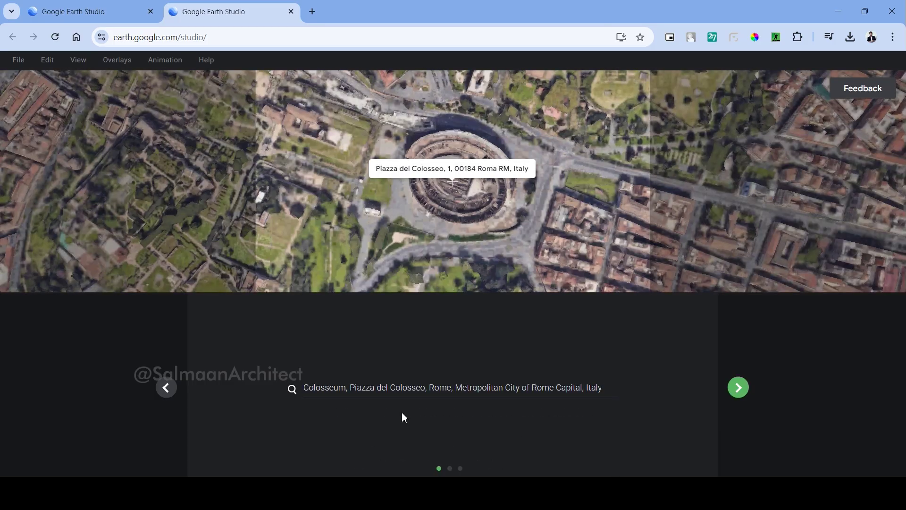
{"action": "left_click", "coordinate": [738, 387]}
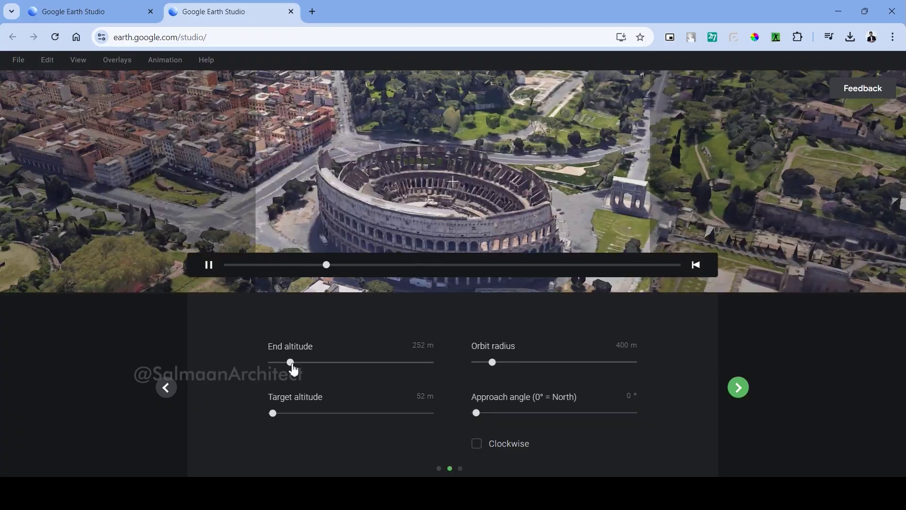
Set the end altitude to 167 m and the orbit radius to 406 m, keeping the other defaults, and create the animation project.
{"action": "mouse_move", "coordinate": [291, 365]}
{"action": "left_mouse_down"}
{"action": "mouse_move", "coordinate": [303, 367]}
{"action": "mouse_move", "coordinate": [283, 363]}
{"action": "left_mouse_up"}
{"action": "left_click", "coordinate": [494, 362]}
{"action": "left_click", "coordinate": [278, 413]}
{"action": "left_click_drag", "start_coordinate": [279, 415], "coordinate": [274, 417]}
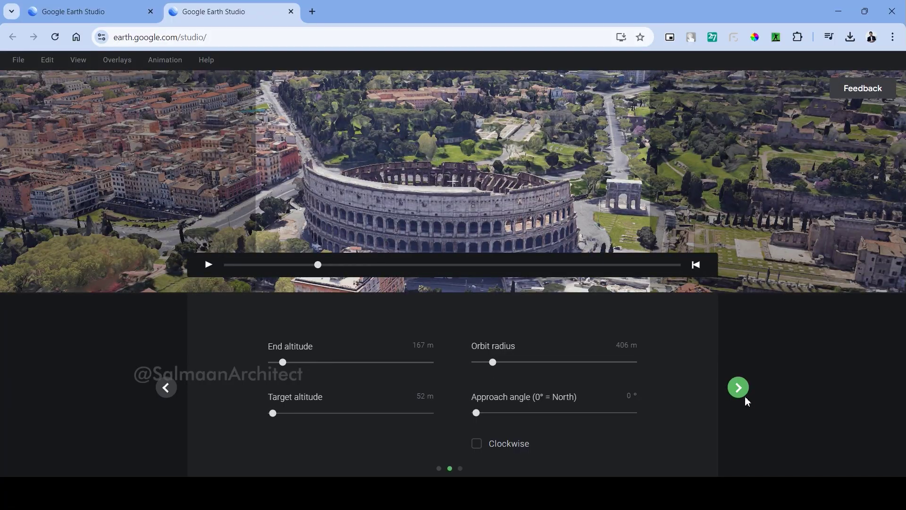
{"action": "left_click", "coordinate": [738, 388]}
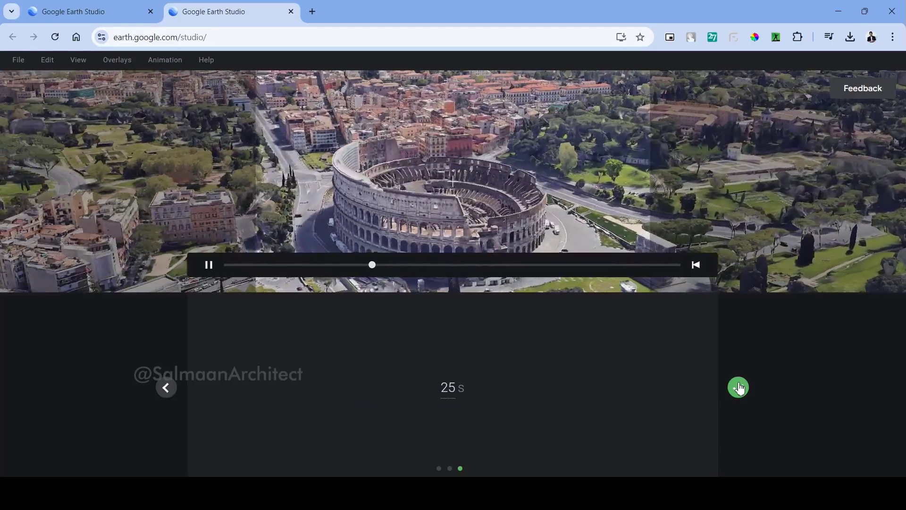
{"action": "left_click", "coordinate": [739, 388]}
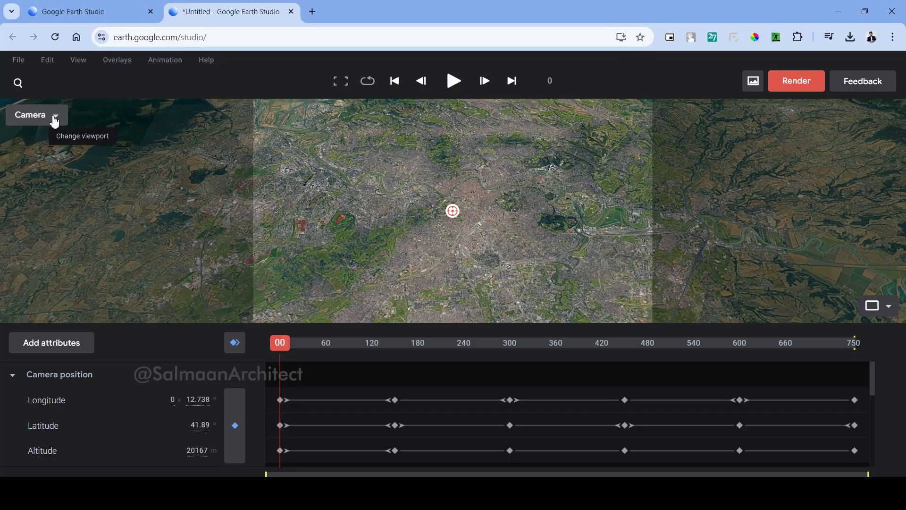
Play the camera path in the top and south views, and split the viewport into side-by-side camera and top views.
{"action": "left_click", "coordinate": [39, 167]}
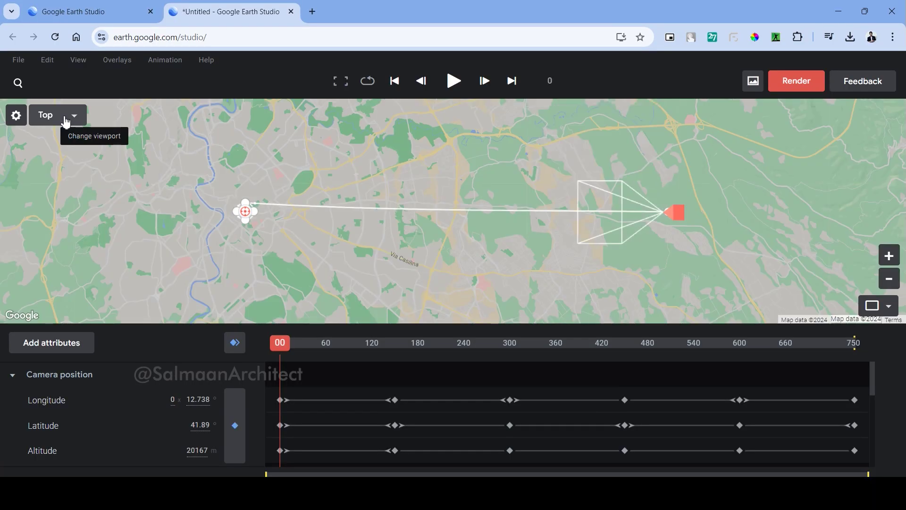
{"action": "key", "text": "space"}
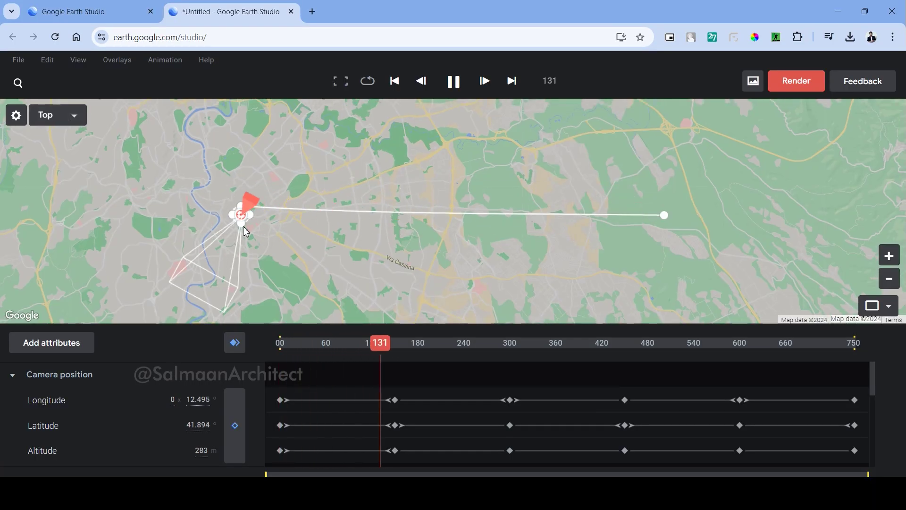
{"action": "scroll", "coordinate": [420, 250], "scroll_direction": "up", "scroll_amount": 5}
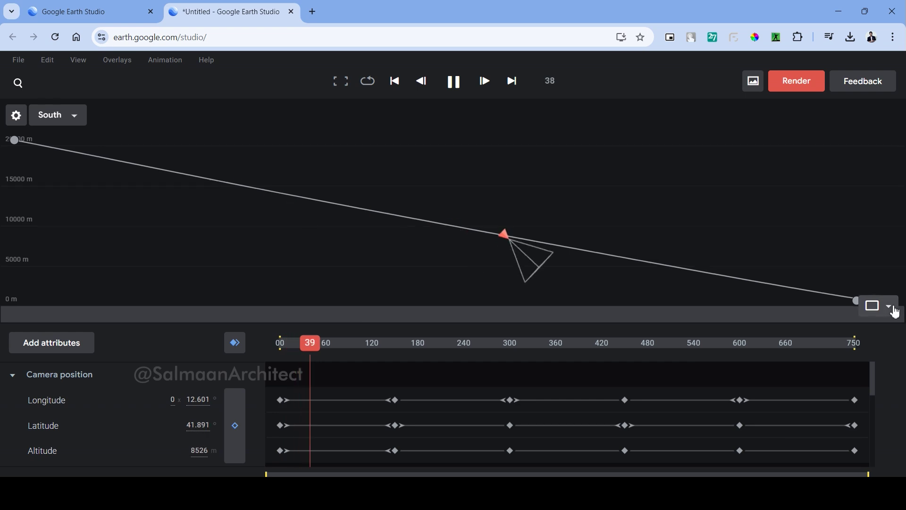
{"action": "left_click", "coordinate": [894, 311]}
{"action": "left_click", "coordinate": [880, 356]}
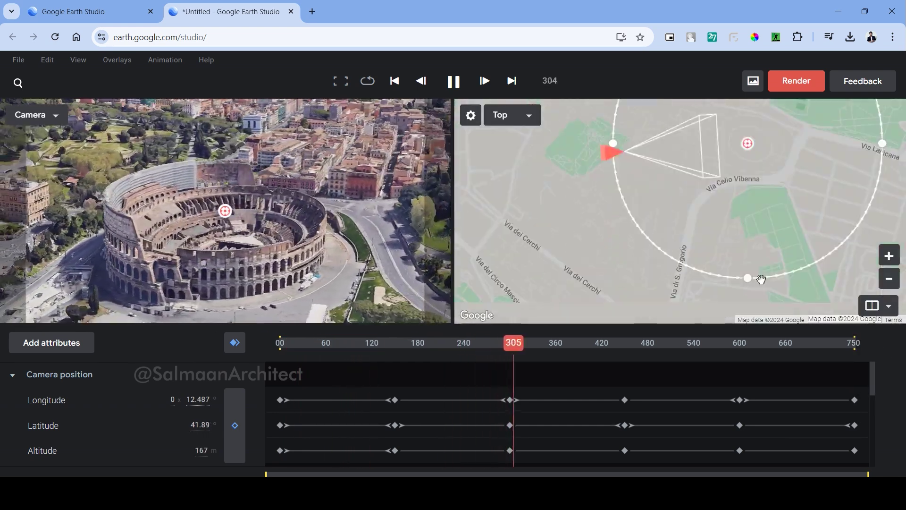
{"action": "left_click_drag", "start_coordinate": [319, 350], "coordinate": [256, 347]}
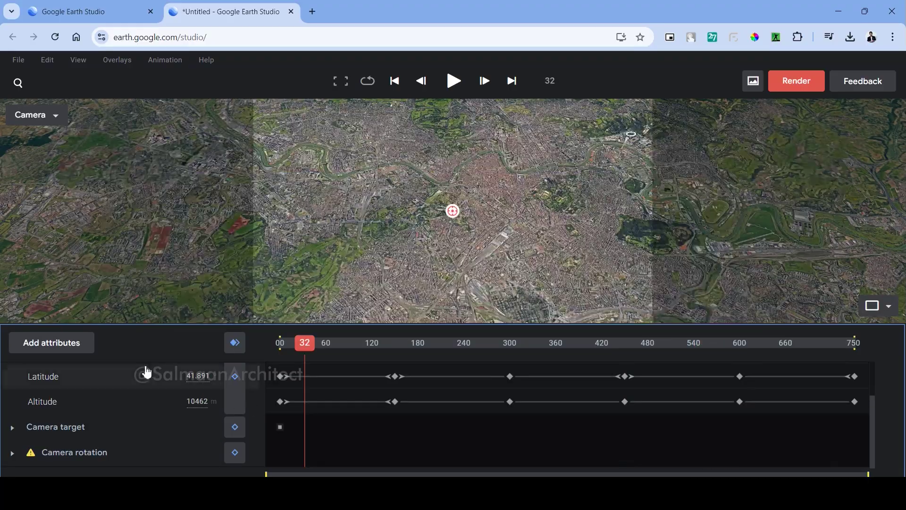
Add the time of day, clouds and 3D buildings attributes to the timeline and collapse the camera position group.
{"action": "left_click", "coordinate": [88, 350]}
{"action": "left_click_drag", "start_coordinate": [263, 387], "coordinate": [265, 397]}
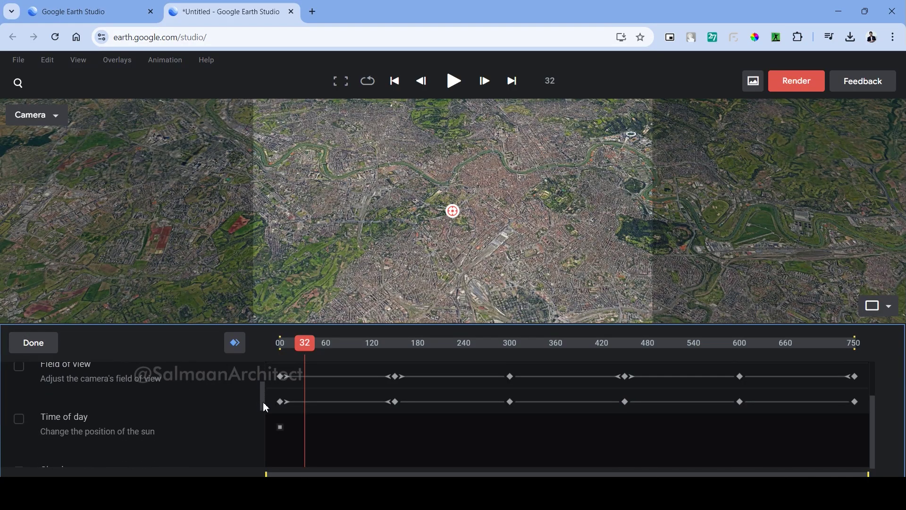
{"action": "left_click", "coordinate": [22, 410]}
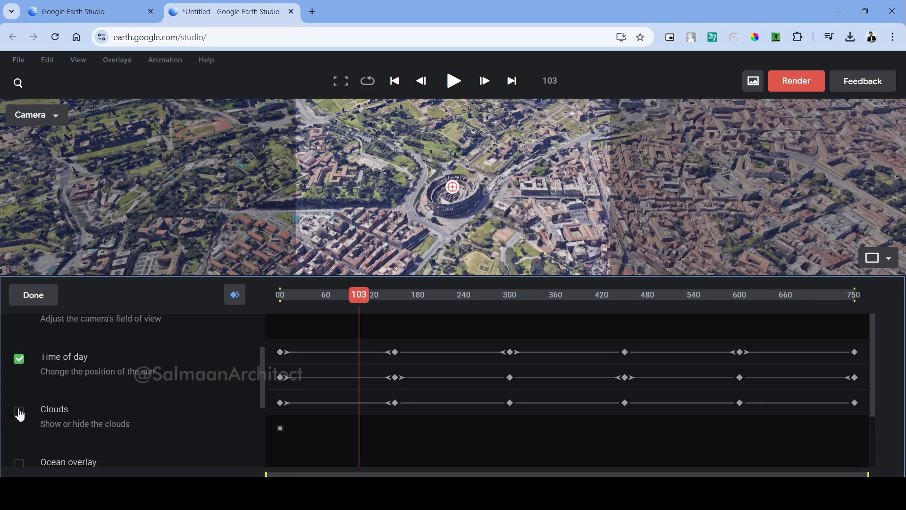
{"action": "left_click", "coordinate": [20, 410]}
{"action": "scroll", "coordinate": [26, 354], "scroll_direction": "down", "scroll_amount": 3}
{"action": "left_click", "coordinate": [19, 399]}
{"action": "scroll", "coordinate": [91, 401], "scroll_direction": "down", "scroll_amount": 1}
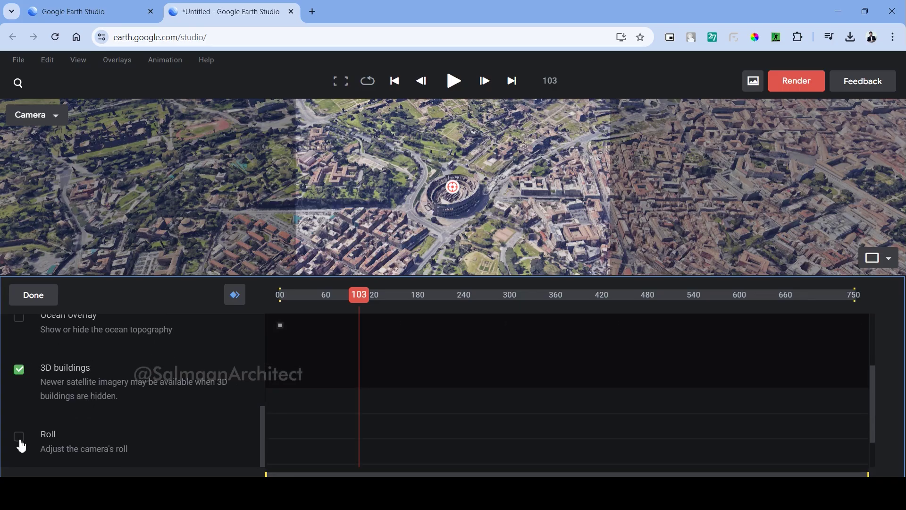
{"action": "scroll", "coordinate": [134, 400], "scroll_direction": "up", "scroll_amount": 5}
{"action": "left_click", "coordinate": [45, 297]}
{"action": "left_click", "coordinate": [35, 335]}
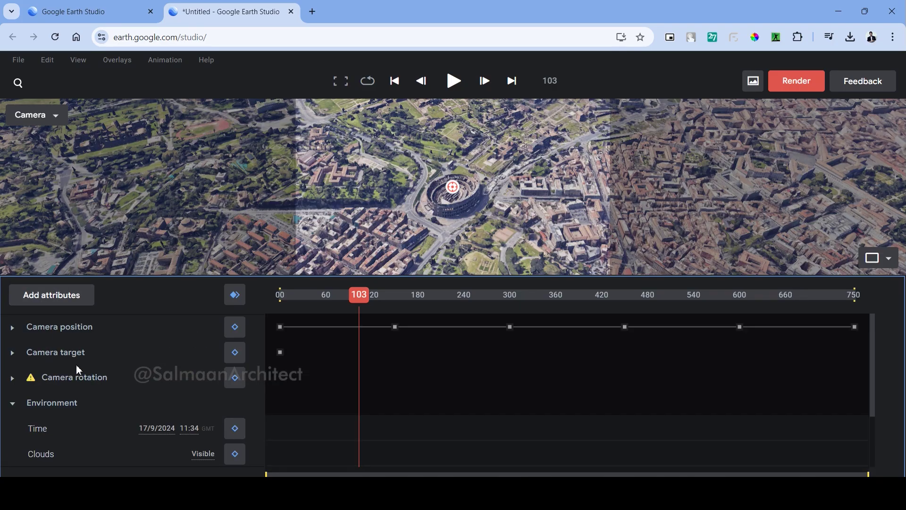
Set the environment time to 00:00, preview the animation and add a keyframe for the clouds.
{"action": "type", "text": "00"}
{"action": "key", "text": "Return"}
{"action": "left_click_drag", "start_coordinate": [358, 299], "coordinate": [313, 307]}
{"action": "key", "text": "space"}
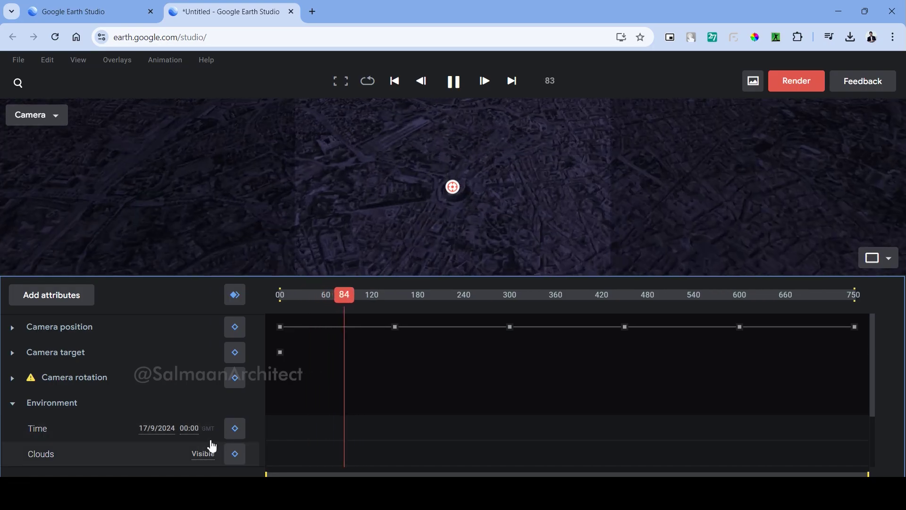
{"action": "left_click", "coordinate": [235, 458]}
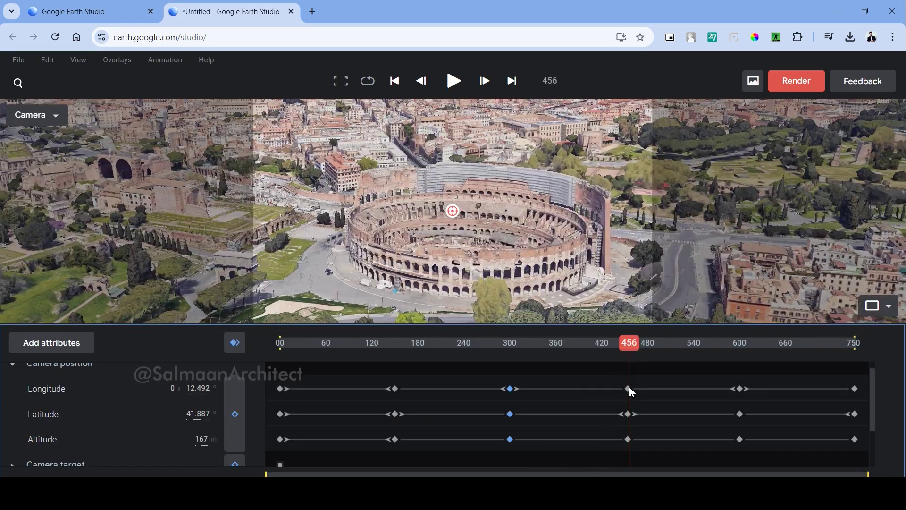
Submit a cloud render named Colosseum as an MP4 video with a custom attribution position, and check the Colosseum.mp4 download.
{"action": "key", "text": "space"}
{"action": "left_click", "coordinate": [781, 85]}
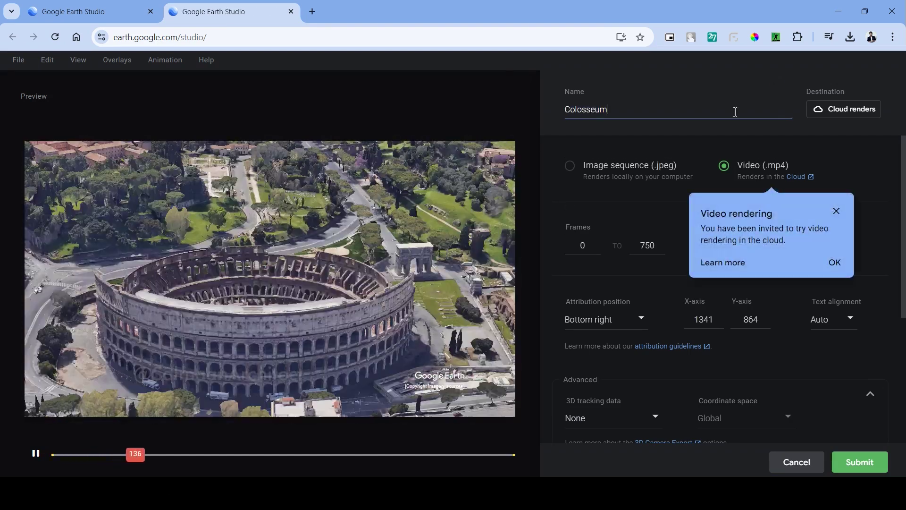
{"action": "left_click", "coordinate": [836, 211]}
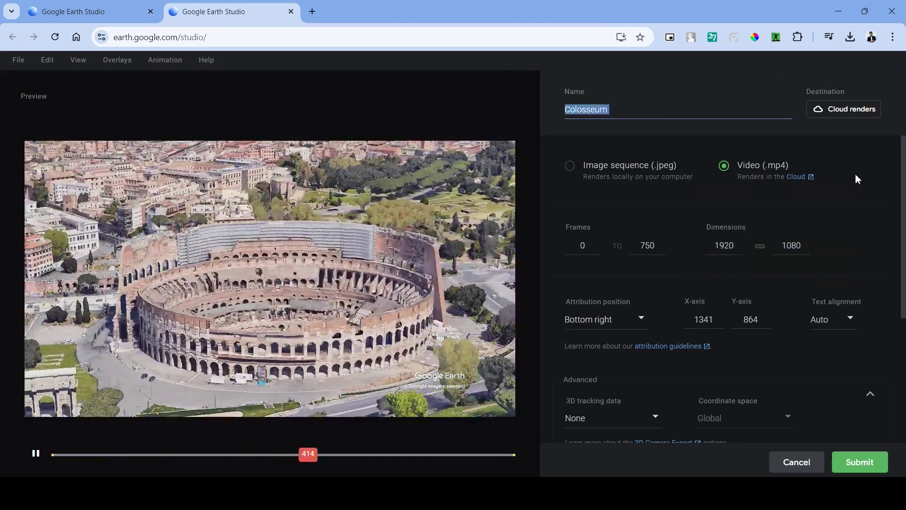
{"action": "left_click_drag", "start_coordinate": [903, 229], "coordinate": [904, 277]}
{"action": "left_click", "coordinate": [619, 244]}
{"action": "left_click", "coordinate": [615, 269]}
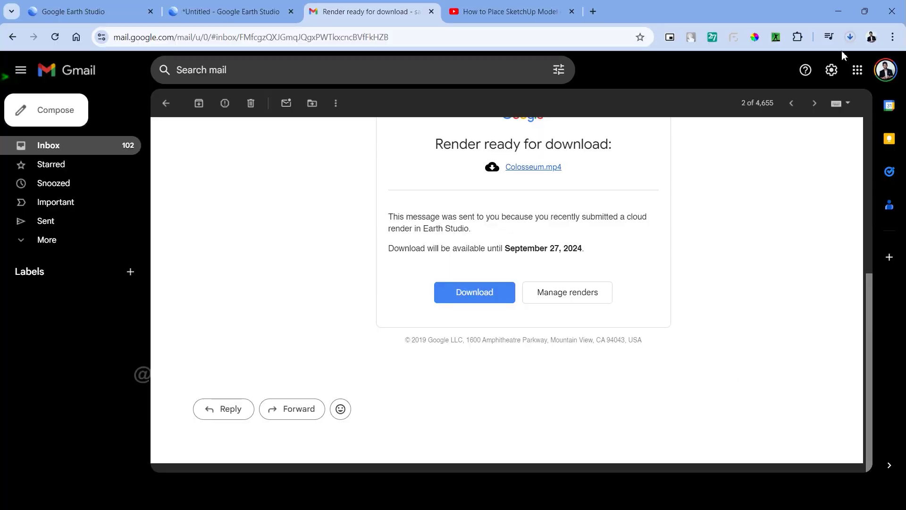
{"action": "left_click", "coordinate": [849, 39]}
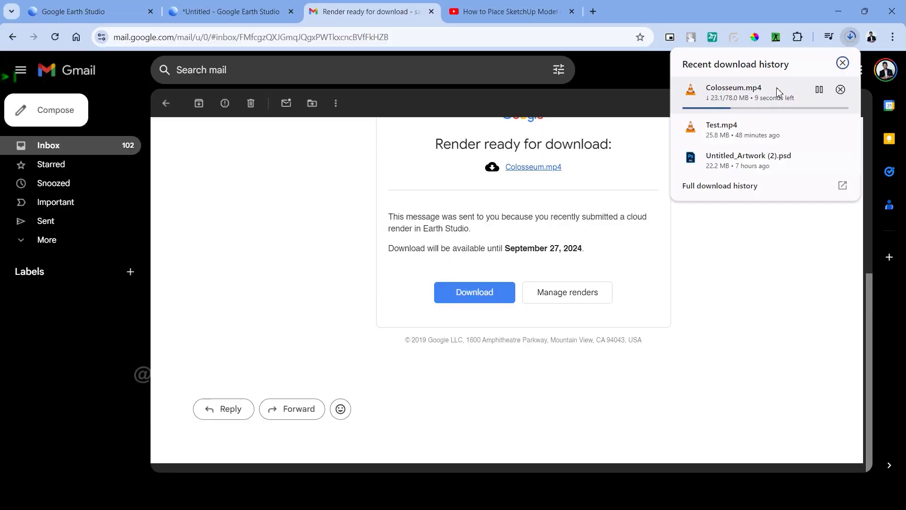